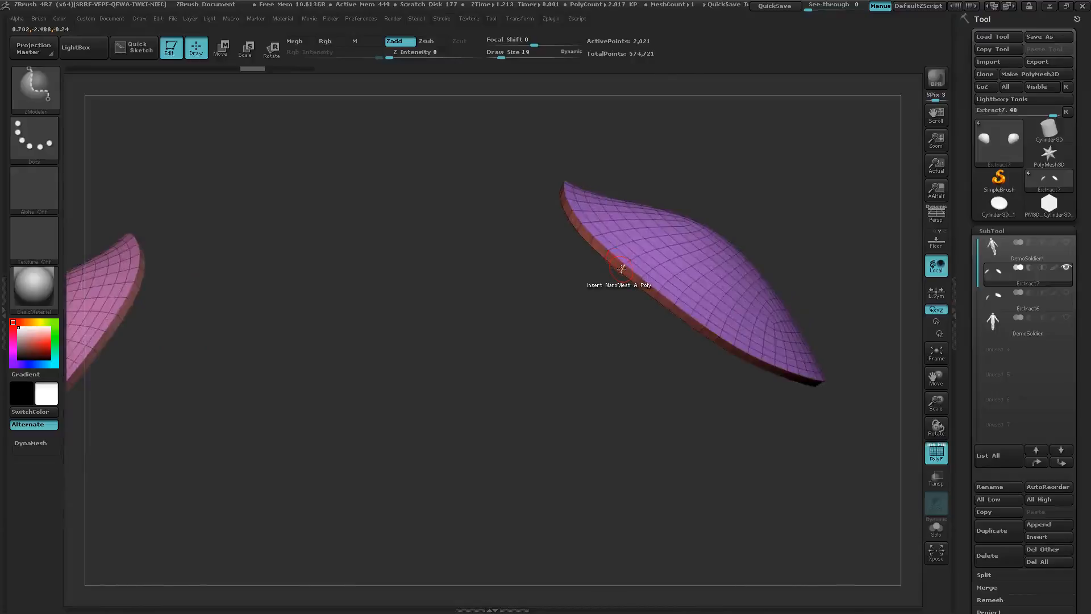
# - Set the ZModeler edge action to Insert with multiple edge loops, targeting an edge on the purple shoulder pad's rim
pyautogui.press('space')
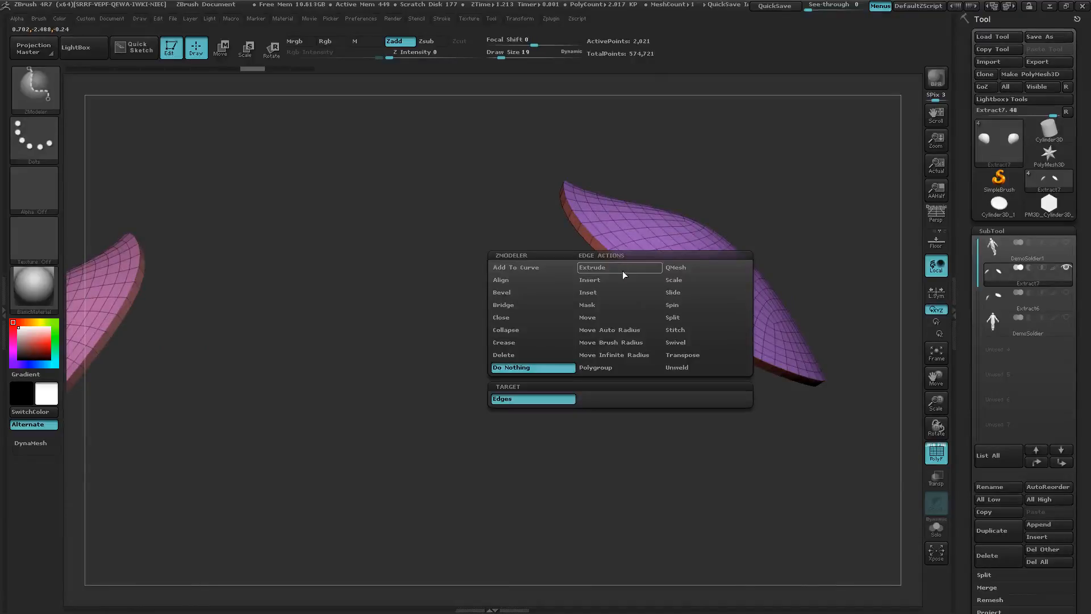
pyautogui.click(622, 272)
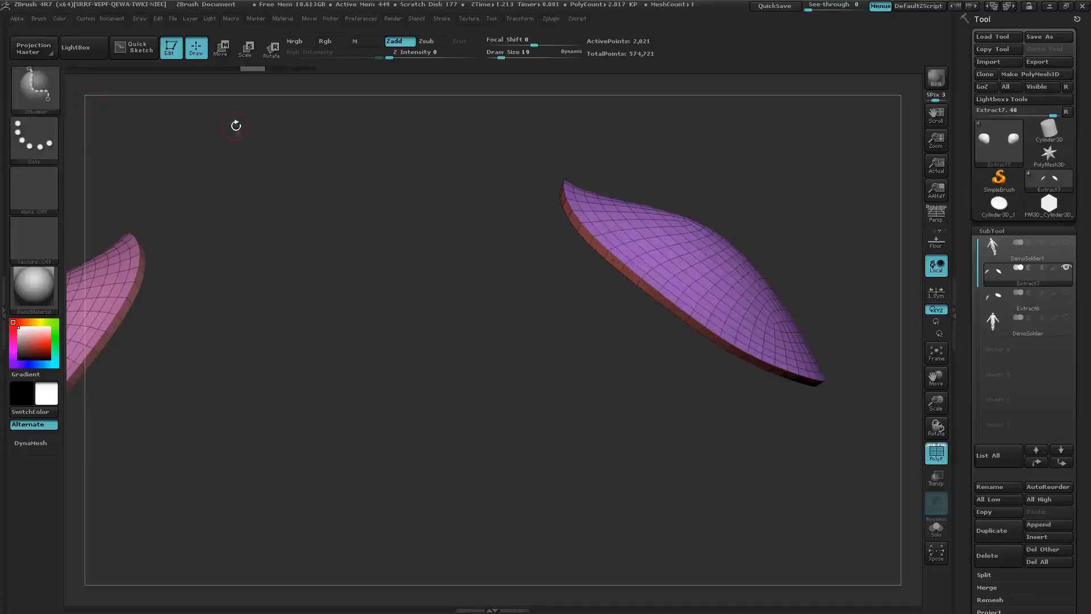
pyautogui.press('b')
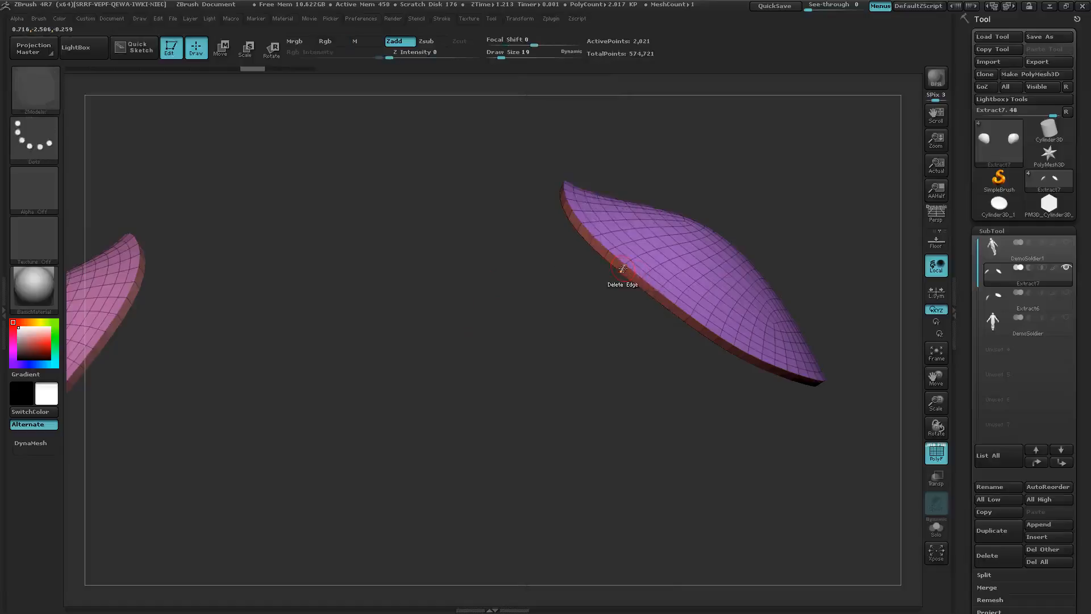
pyautogui.press('ctrl')
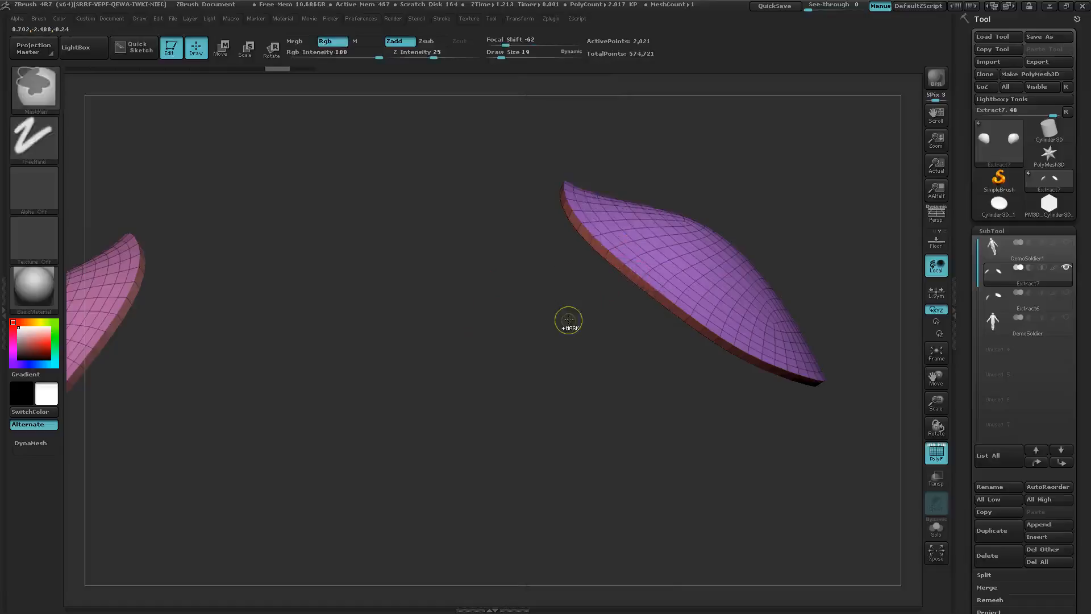
pyautogui.keyDown('ctrl'); pyautogui.moveTo(540, 312); pyautogui.dragTo(620, 292, button='right'); pyautogui.keyUp('ctrl')
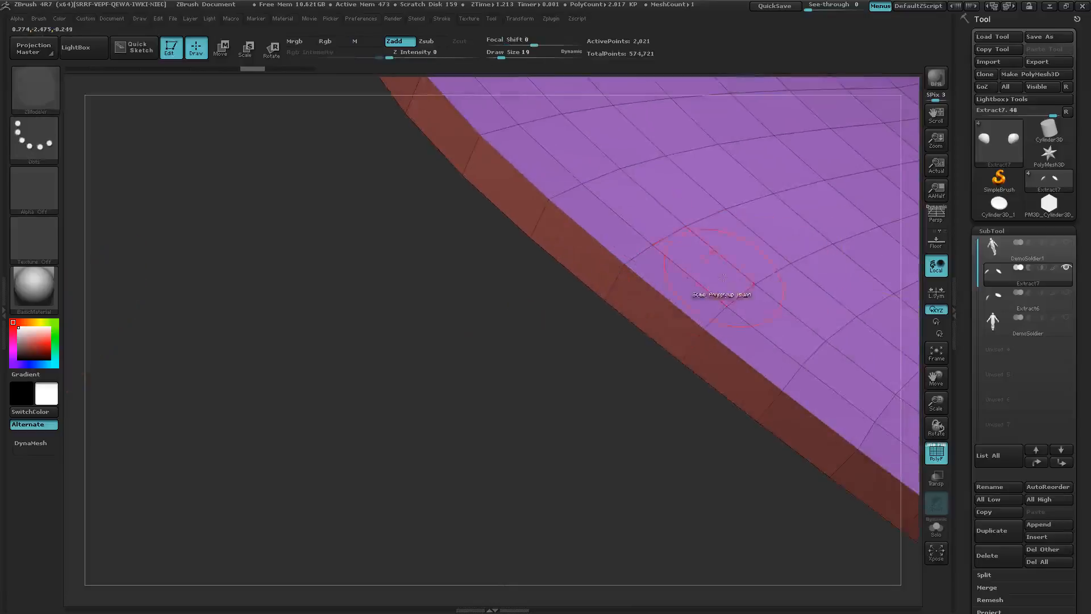
pyautogui.press('space')
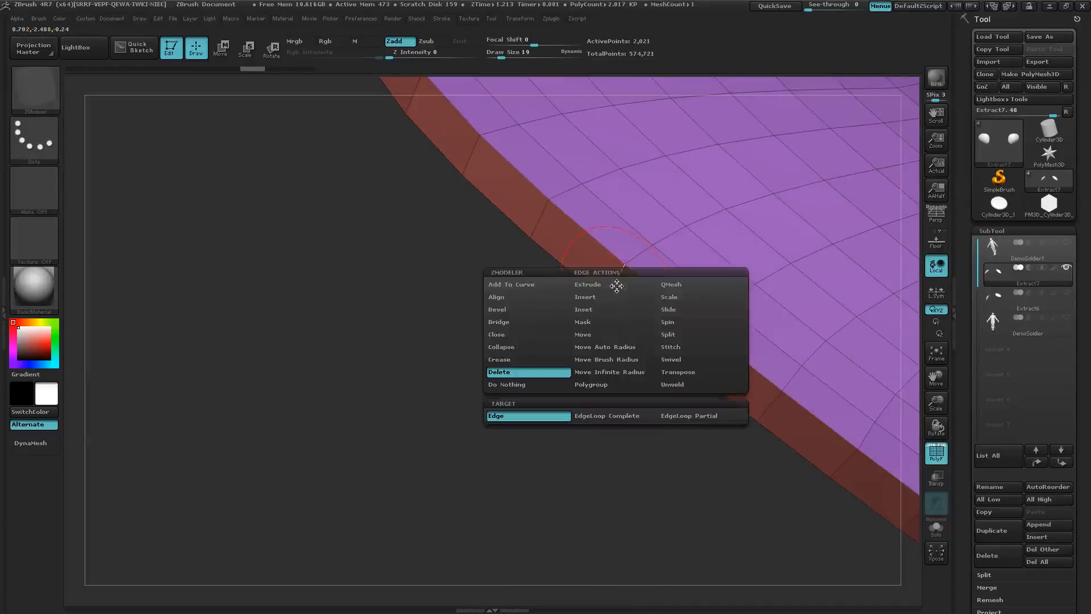
pyautogui.click(590, 299)
# - Try inserting edge loops around the red rim of the purple shoulder pad, and undo the insertion
pyautogui.press('space')
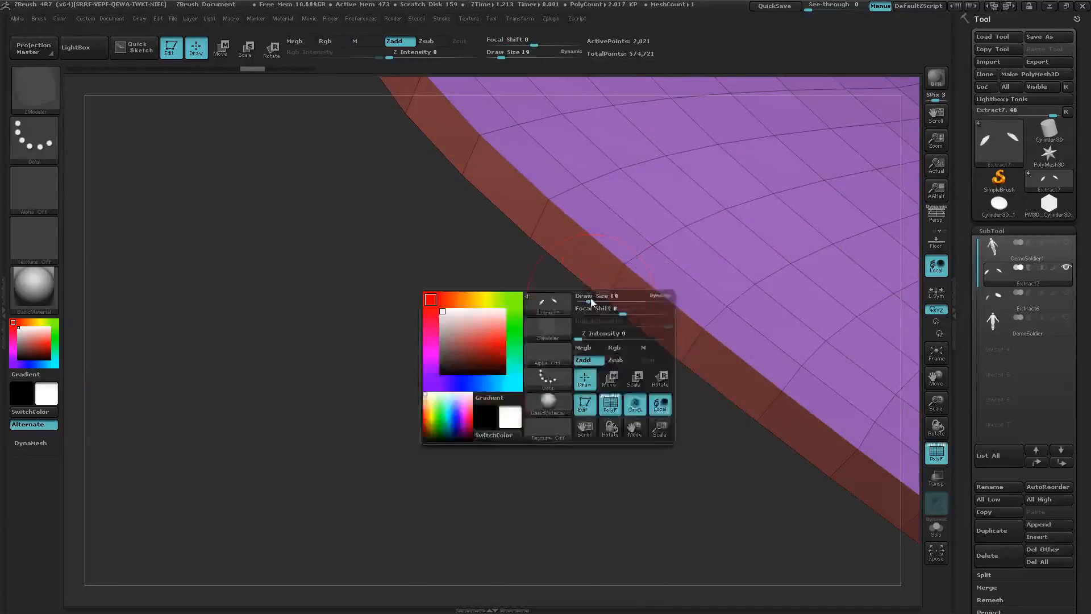
pyautogui.click(612, 286)
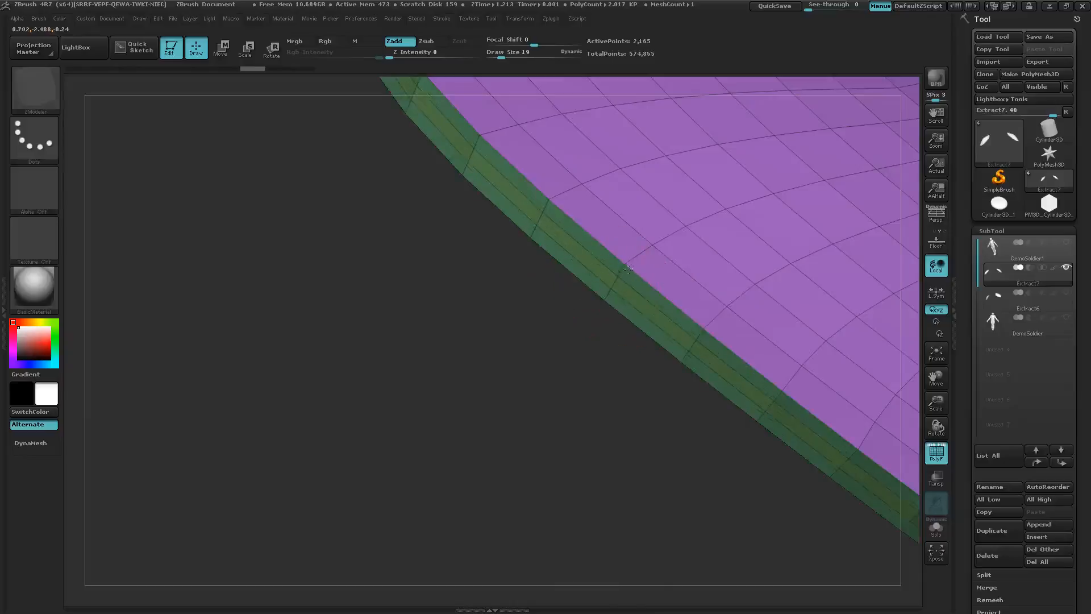
pyautogui.moveTo(629, 269); pyautogui.dragTo(627, 272)
pyautogui.moveTo(516, 389)
pyautogui.keyDown('ctrl'); pyautogui.mouseDown(button='right')
pyautogui.moveTo(168, 404)
pyautogui.moveTo(116, 379)
pyautogui.mouseUp(button='right'); pyautogui.keyUp('ctrl')
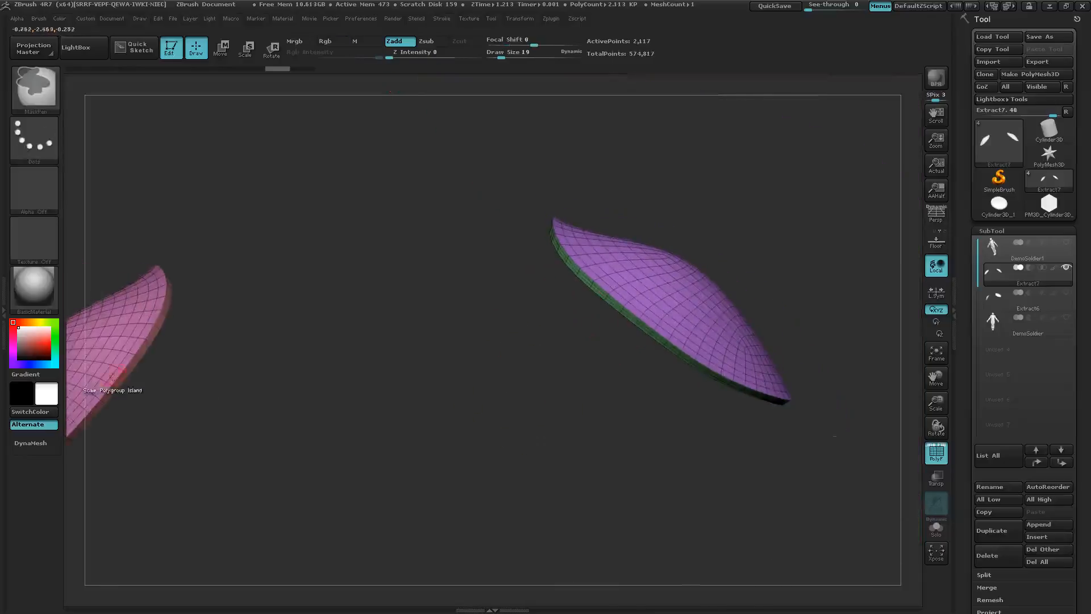
pyautogui.press('ctrl')
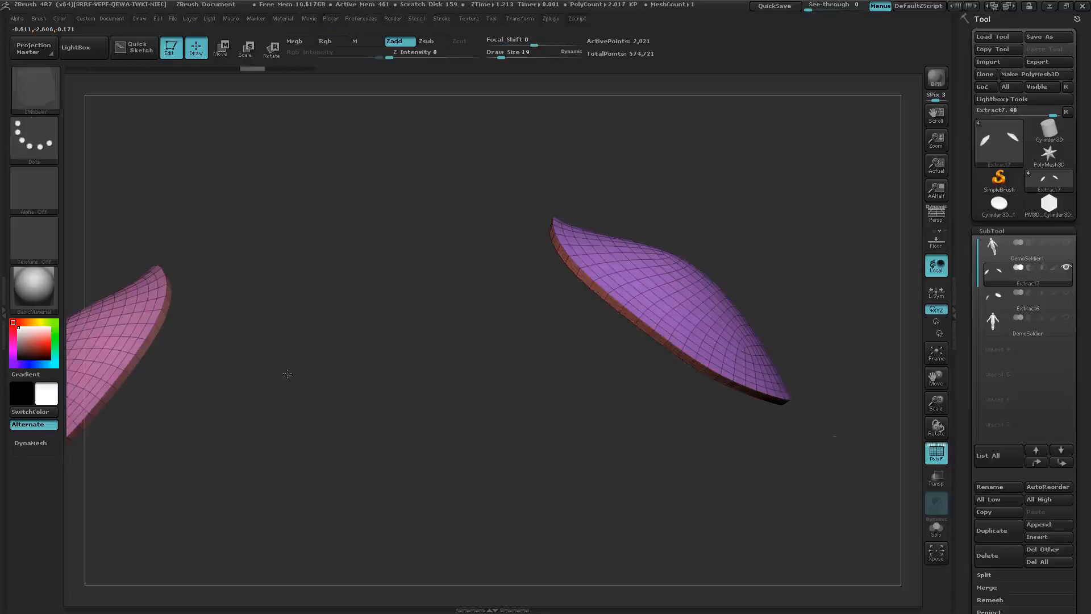
# - Show the soldier body subtool to compare it with the shoulder pads, and hide it again
pyautogui.moveTo(287, 373); pyautogui.dragTo(279, 373)
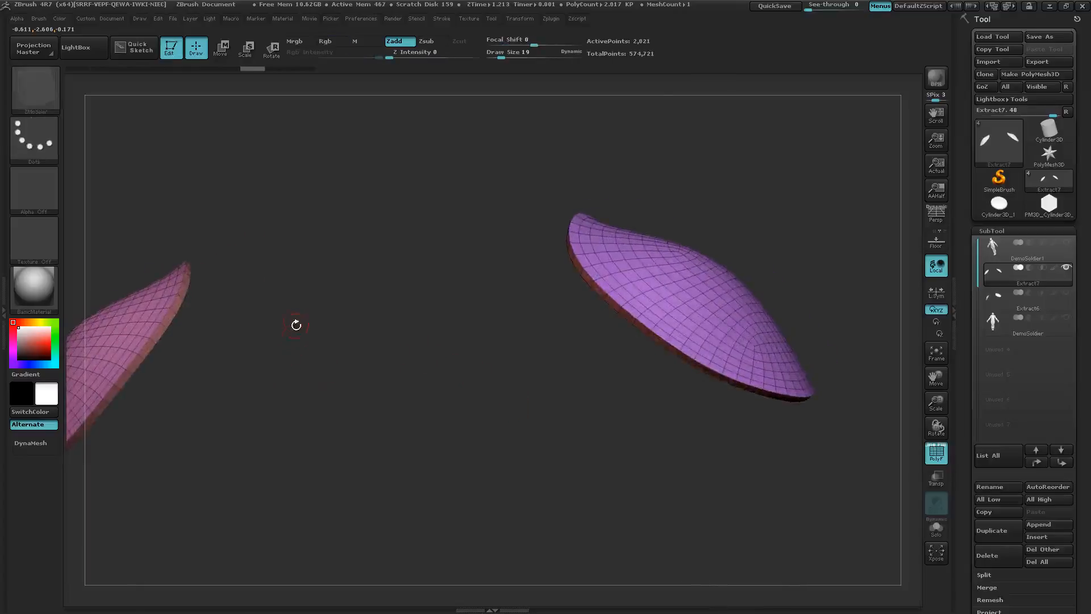
pyautogui.click(1066, 243)
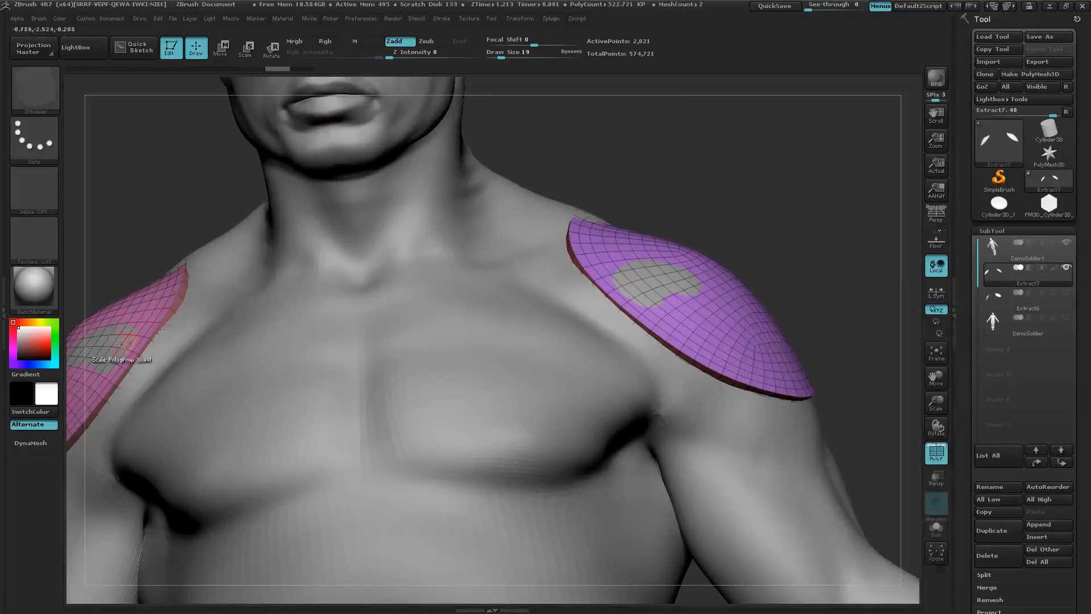
pyautogui.click(1067, 243)
# - Insert two edge loops around the outer rim of the pink shoulder pad, dividing it into three bands
pyautogui.moveTo(437, 354); pyautogui.dragTo(628, 372)
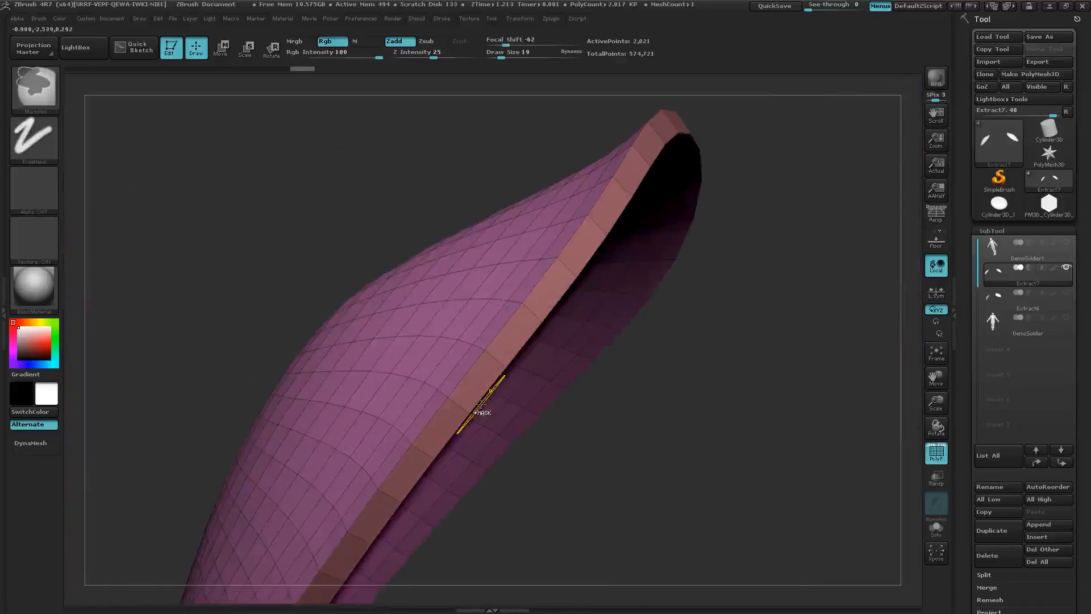
pyautogui.keyDown('ctrl'); pyautogui.moveTo(482, 394); pyautogui.dragTo(476, 319, button='right'); pyautogui.keyUp('ctrl')
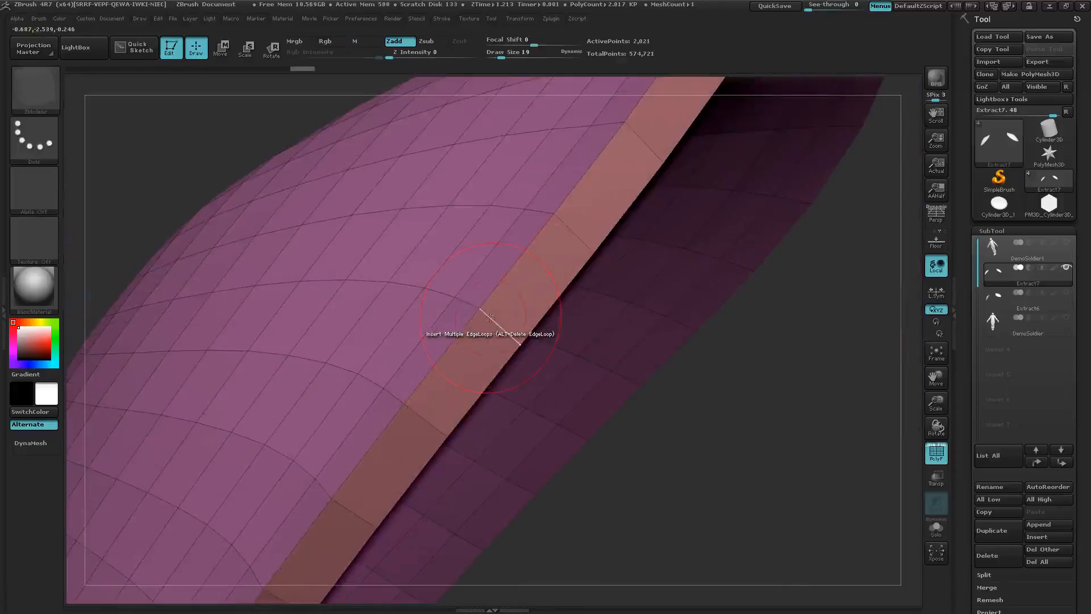
pyautogui.moveTo(490, 317); pyautogui.dragTo(500, 338)
pyautogui.moveTo(711, 441)
pyautogui.mouseDown()
pyautogui.moveTo(655, 431)
pyautogui.moveTo(658, 411)
pyautogui.moveTo(516, 378)
pyautogui.mouseUp()
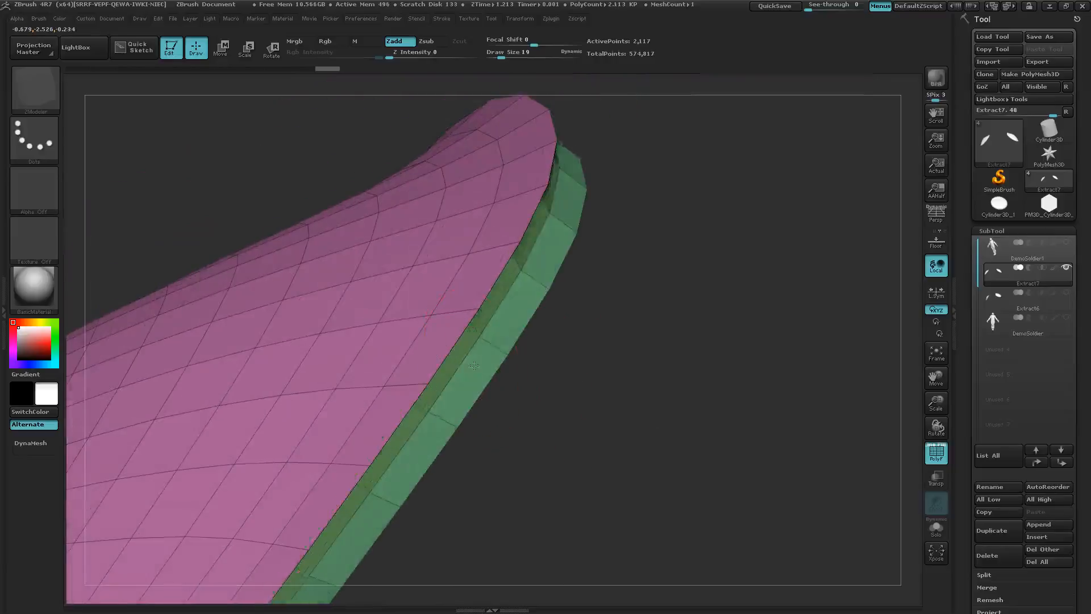
pyautogui.moveTo(616, 430); pyautogui.dragTo(624, 366)
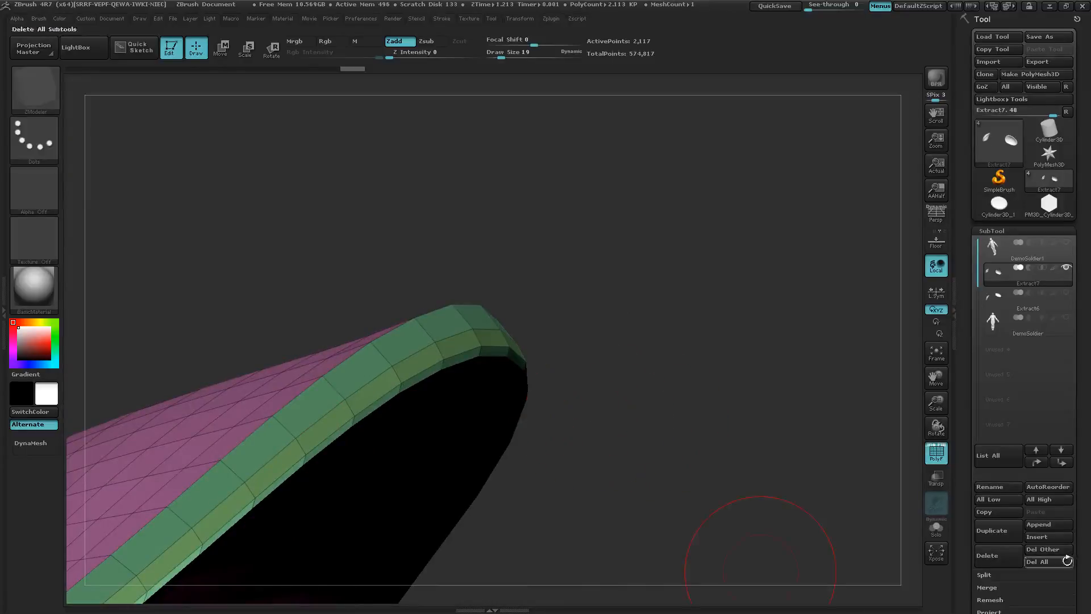
# - Try moving the middle rim band outward with the ZModeler Move action on Polygroup Island, and undo the offset
pyautogui.press('space')
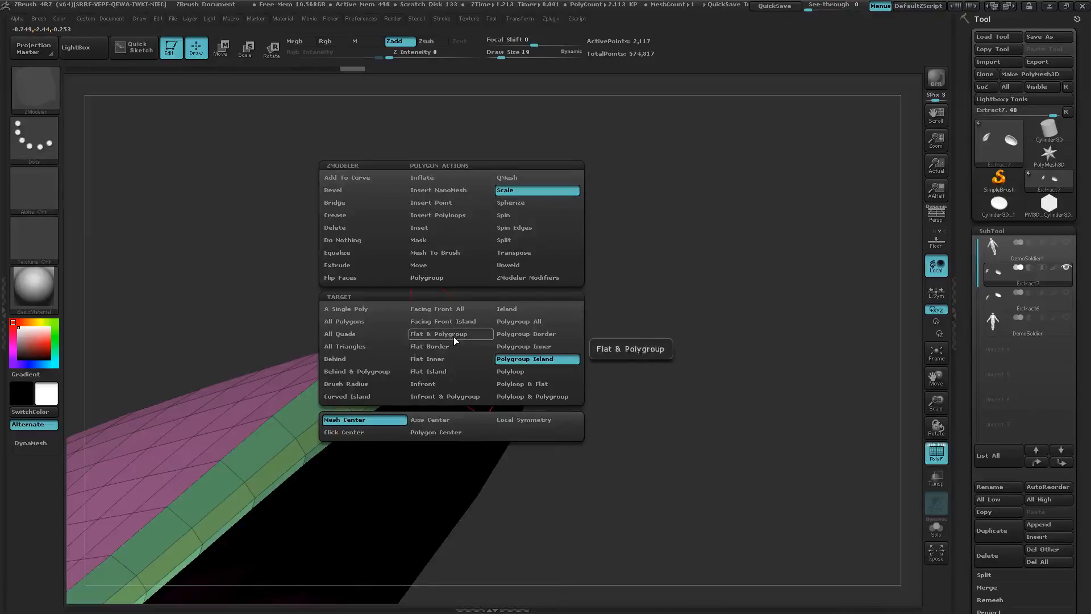
pyautogui.click(427, 265)
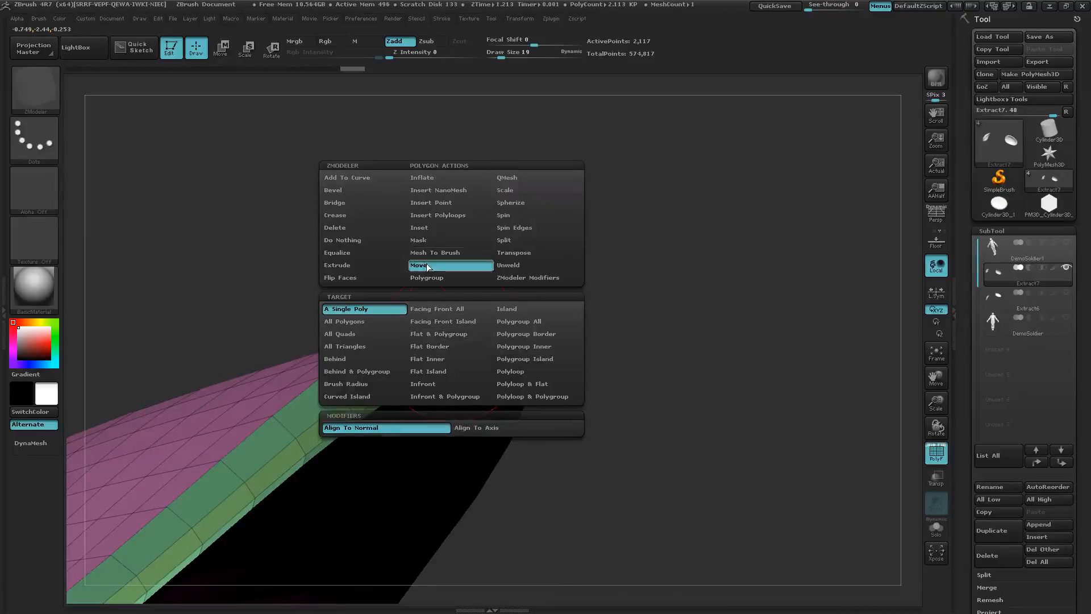
pyautogui.click(524, 358)
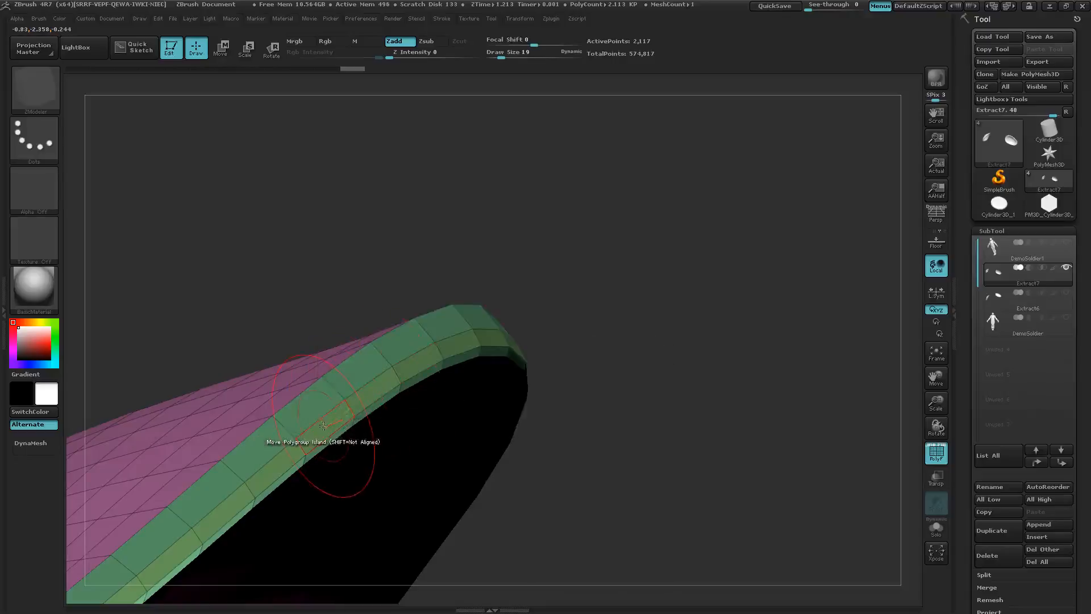
pyautogui.moveTo(324, 426)
pyautogui.mouseDown()
pyautogui.moveTo(321, 391)
pyautogui.moveTo(333, 391)
pyautogui.mouseUp()
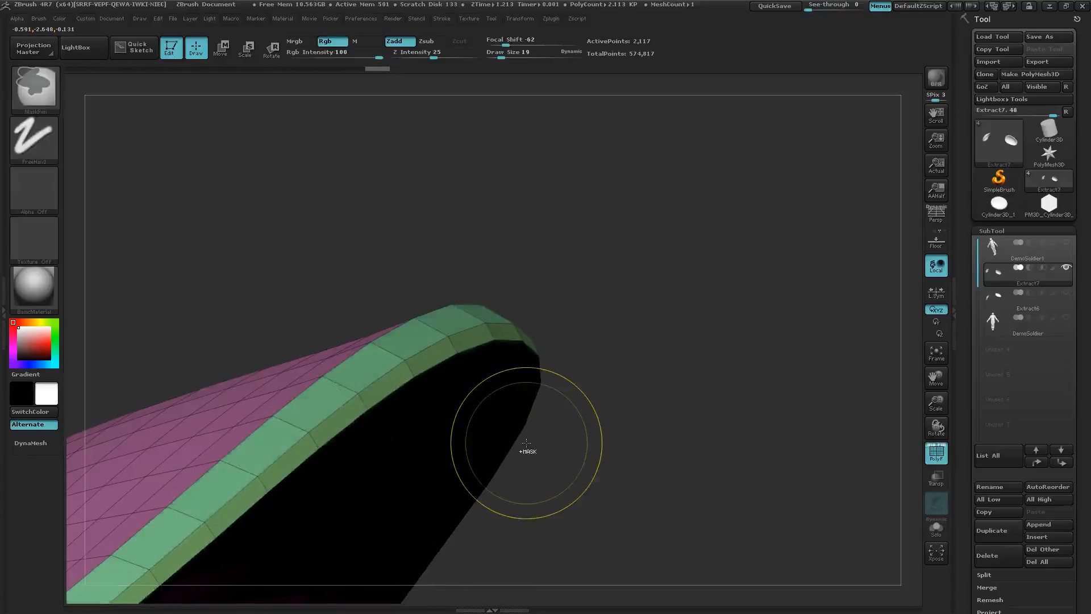
pyautogui.hotkey('ctrl', 'z')
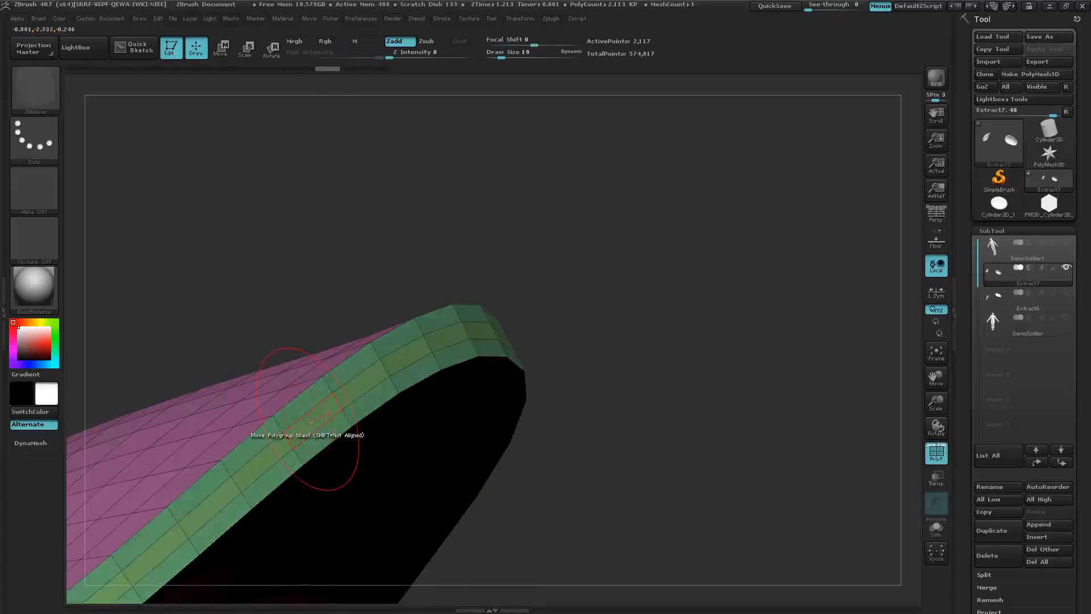
pyautogui.hotkey('ctrl', 'z')
# - Try a smaller outward move of the pink pad's middle rim band and inspect its shape along the edge
pyautogui.moveTo(308, 381); pyautogui.dragTo(308, 372)
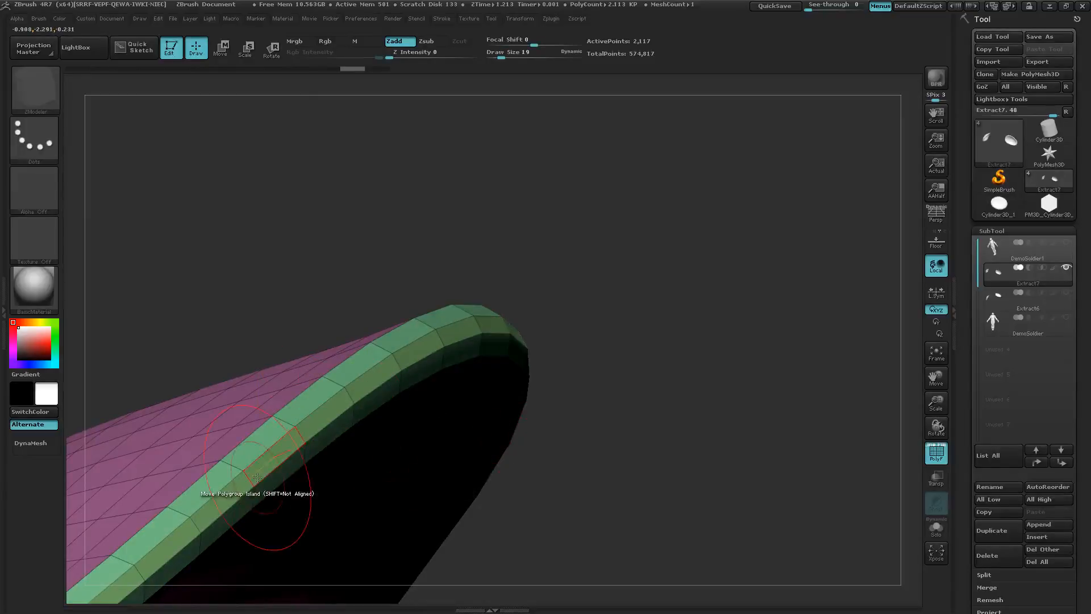
pyautogui.moveTo(255, 479)
pyautogui.keyDown('alt'); pyautogui.mouseDown(button='right')
pyautogui.moveTo(525, 385)
pyautogui.moveTo(683, 285)
pyautogui.mouseUp(button='right'); pyautogui.keyUp('alt')
pyautogui.moveTo(388, 483)
pyautogui.mouseDown(button='right')
pyautogui.moveTo(245, 526)
pyautogui.moveTo(214, 517)
pyautogui.moveTo(331, 499)
pyautogui.mouseUp(button='right')
pyautogui.keyDown('alt'); pyautogui.moveTo(242, 525); pyautogui.dragTo(555, 292, button='right'); pyautogui.keyUp('alt')
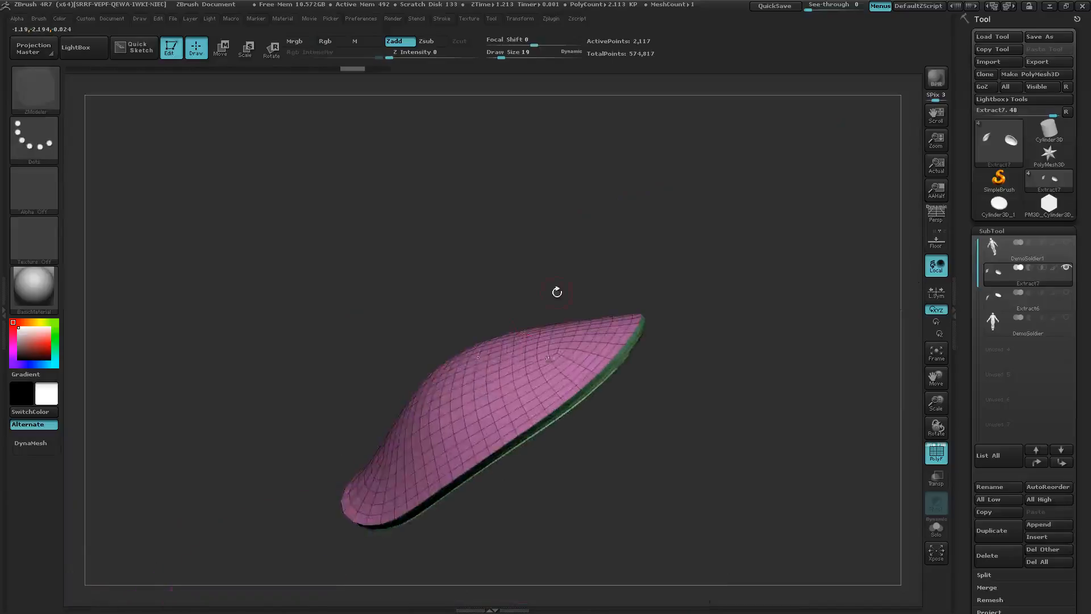
pyautogui.moveTo(328, 506); pyautogui.dragTo(374, 453, button='right')
pyautogui.keyDown('ctrl'); pyautogui.moveTo(310, 525); pyautogui.dragTo(607, 450, button='right'); pyautogui.keyUp('ctrl')
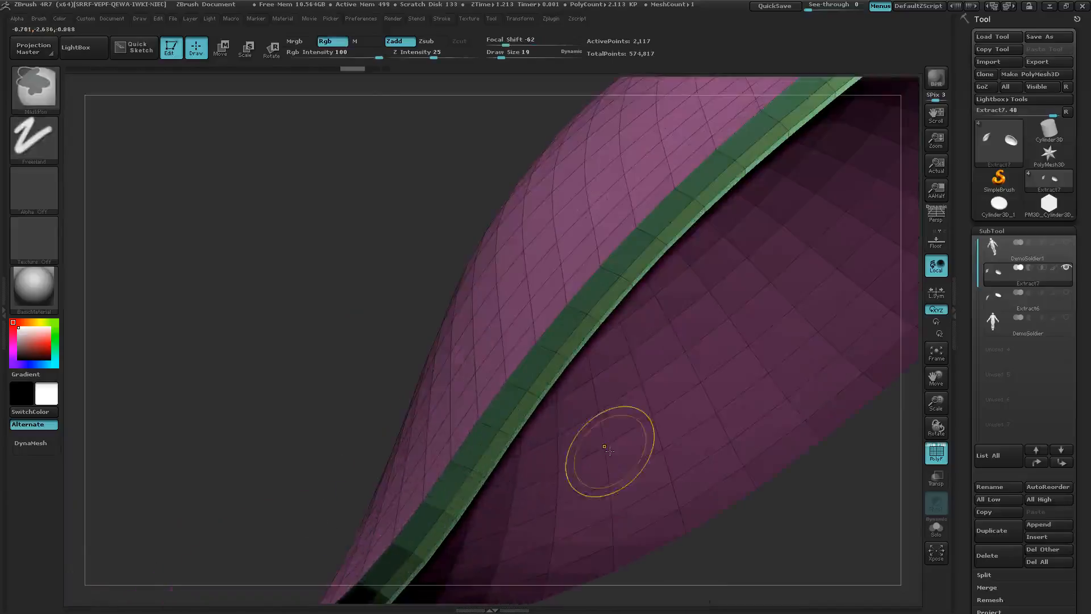
pyautogui.moveTo(454, 478)
pyautogui.mouseDown(button='right')
pyautogui.moveTo(500, 422)
pyautogui.moveTo(641, 425)
pyautogui.moveTo(539, 485)
pyautogui.moveTo(499, 429)
pyautogui.mouseUp(button='right')
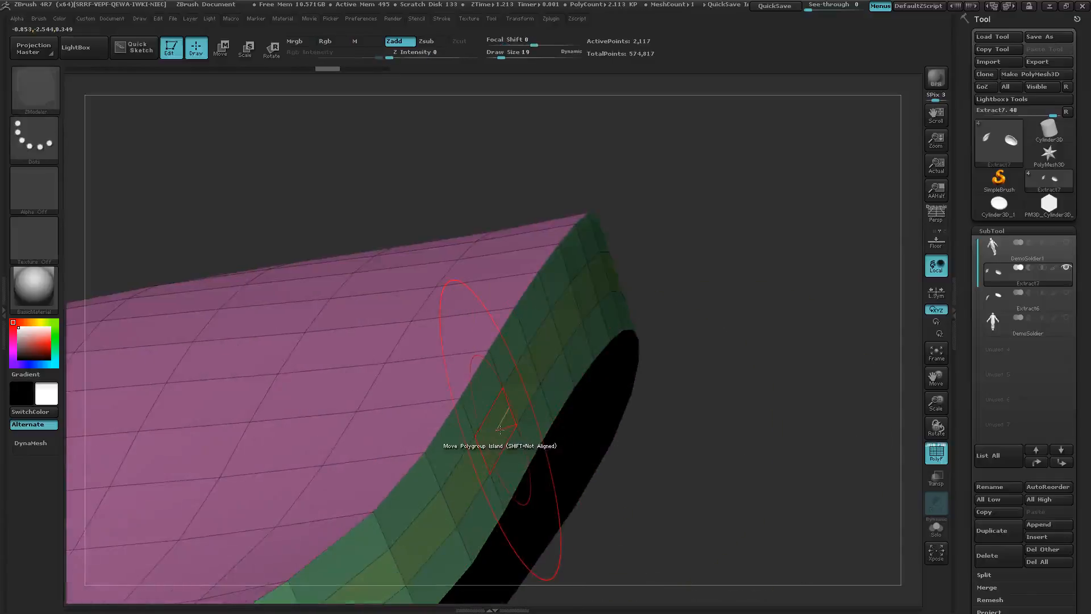
# - Inflate the middle rim band of the pink shoulder pad outward using the polygon action Inflate on Polygroup Island
pyautogui.press('space')
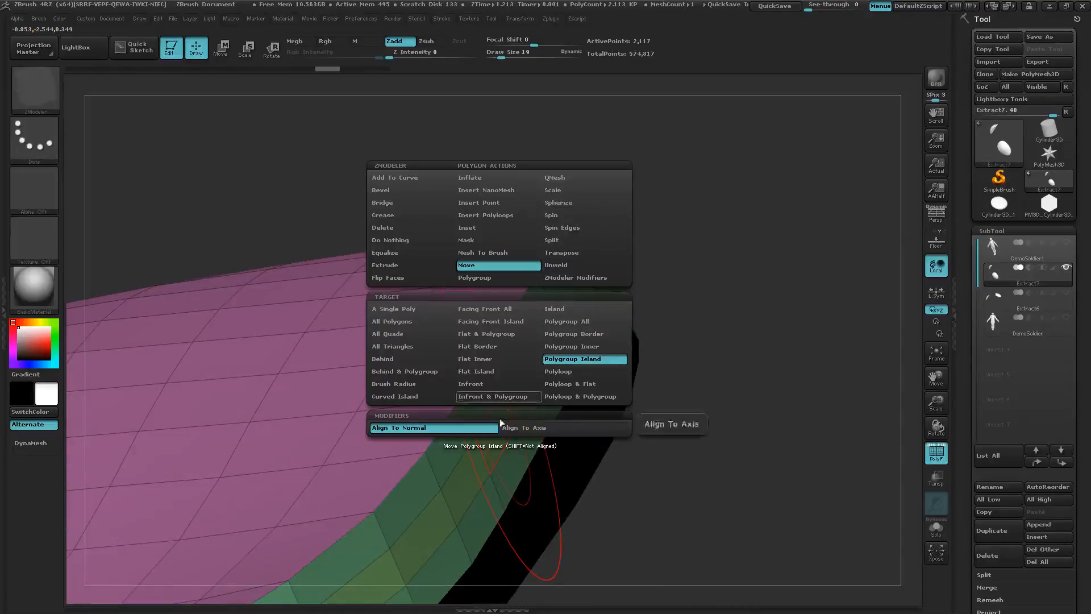
pyautogui.click(470, 177)
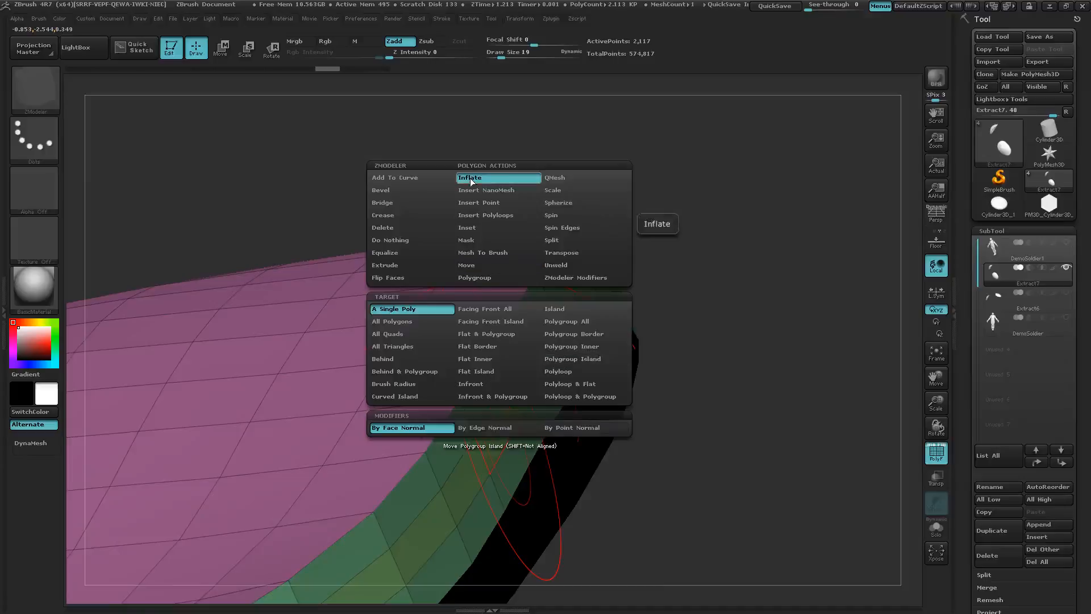
pyautogui.click(574, 346)
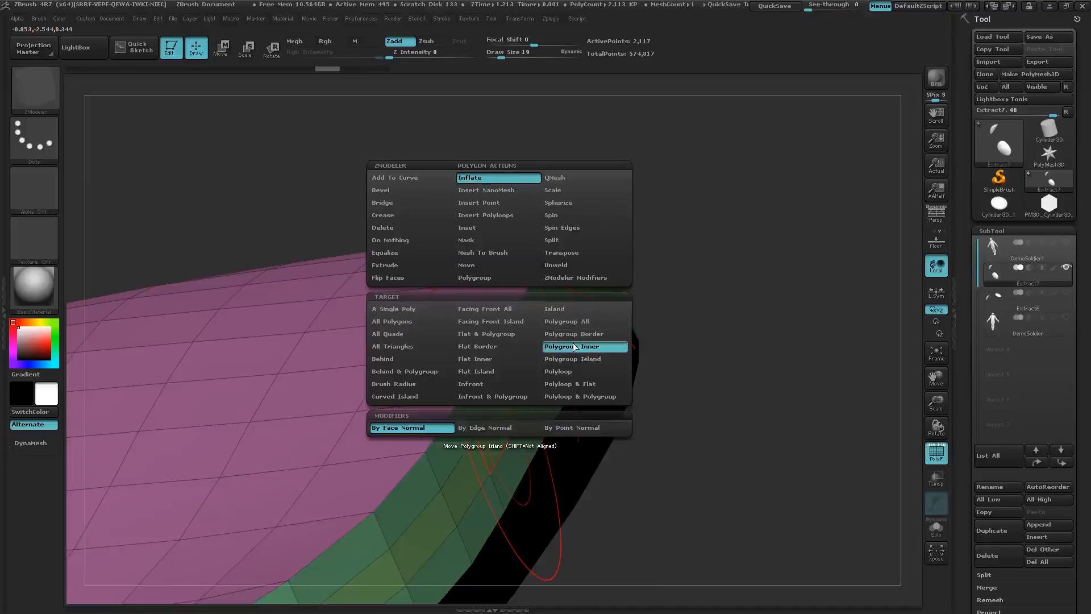
pyautogui.click(574, 360)
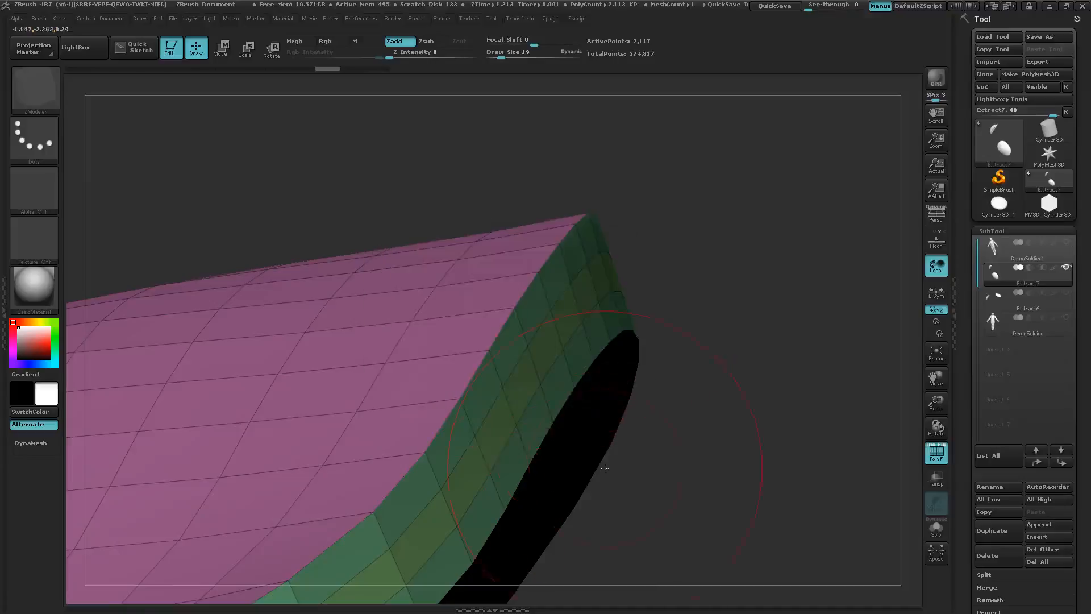
pyautogui.moveTo(488, 449); pyautogui.dragTo(505, 361)
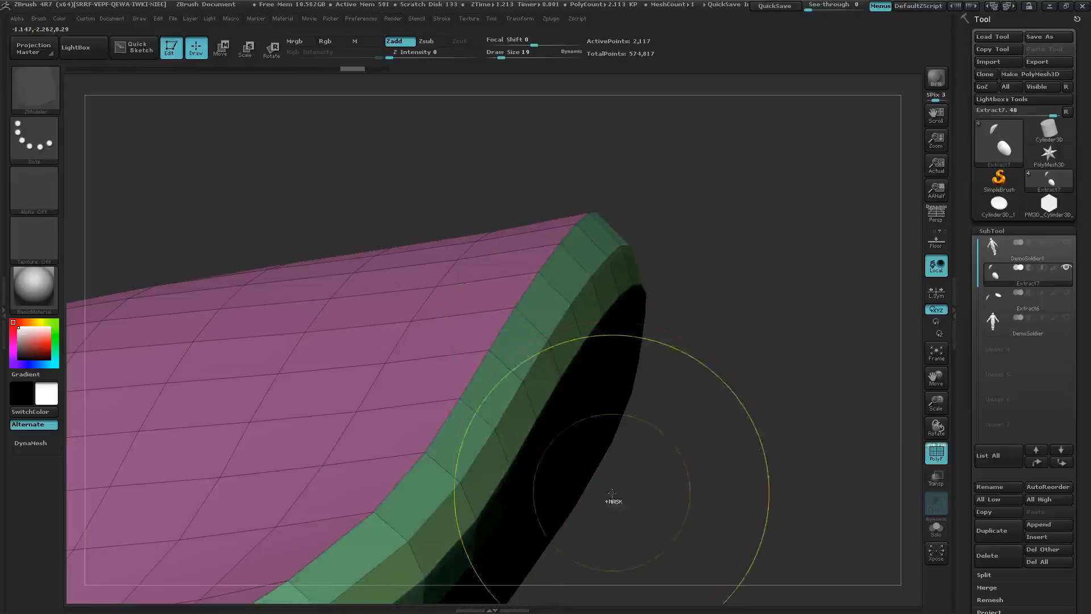
# - Examine the inflated rim of the pink shoulder pad up close and from several angles
pyautogui.keyDown('ctrl'); pyautogui.moveTo(614, 499); pyautogui.dragTo(335, 341, button='right'); pyautogui.keyUp('ctrl')
pyautogui.moveTo(335, 342); pyautogui.dragTo(267, 514)
pyautogui.keyDown('ctrl'); pyautogui.moveTo(425, 400); pyautogui.dragTo(419, 449, button='right'); pyautogui.keyUp('ctrl')
pyautogui.moveTo(479, 406); pyautogui.dragTo(428, 415, button='right')
pyautogui.moveTo(428, 415)
pyautogui.mouseDown()
pyautogui.moveTo(438, 439)
pyautogui.moveTo(475, 390)
pyautogui.moveTo(482, 349)
pyautogui.mouseUp()
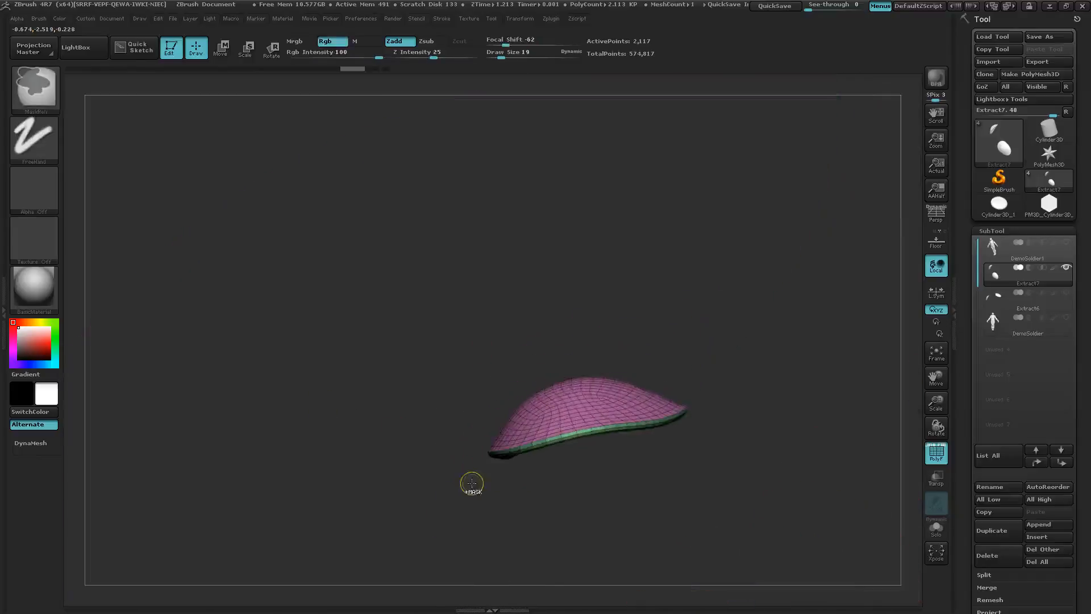
pyautogui.keyDown('ctrl'); pyautogui.moveTo(473, 483); pyautogui.dragTo(821, 430, button='right'); pyautogui.keyUp('ctrl')
pyautogui.moveTo(658, 487); pyautogui.dragTo(565, 494)
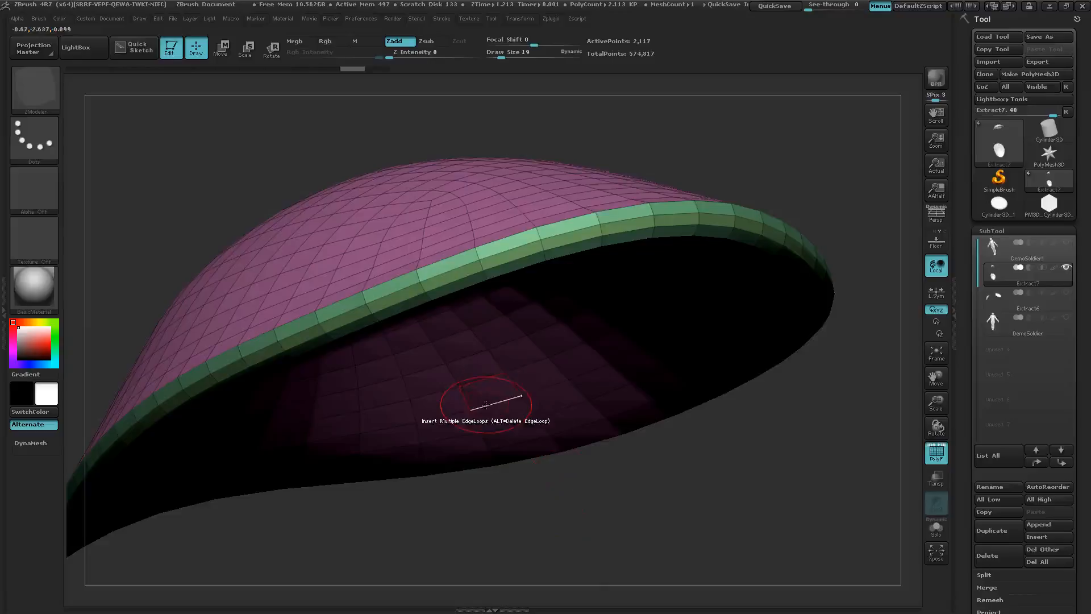
pyautogui.moveTo(477, 425); pyautogui.dragTo(500, 420, button='right')
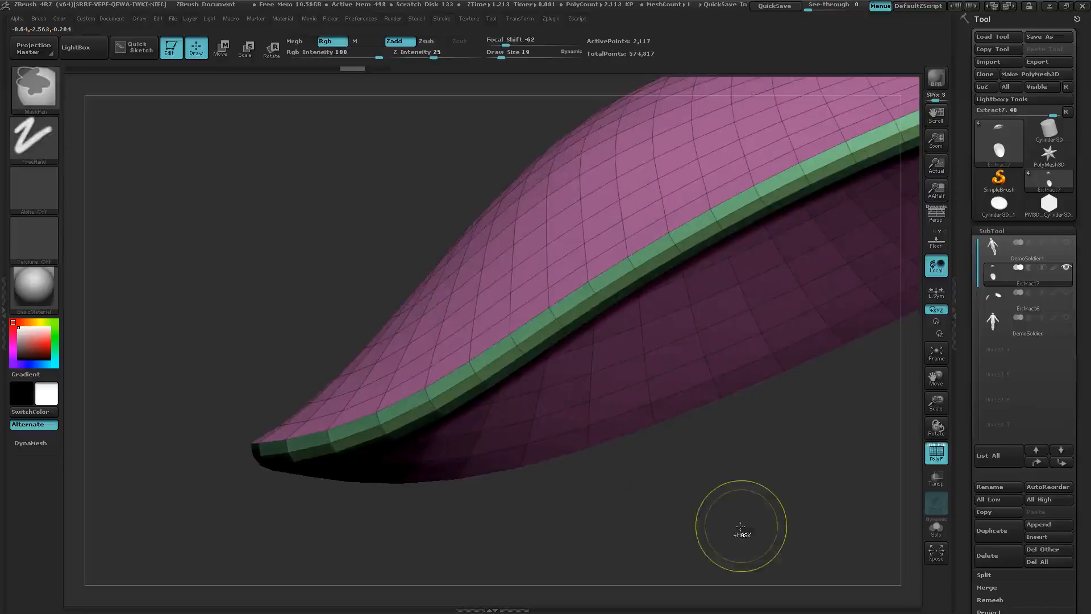
pyautogui.keyDown('ctrl'); pyautogui.moveTo(757, 516); pyautogui.dragTo(518, 492, button='right'); pyautogui.keyUp('ctrl')
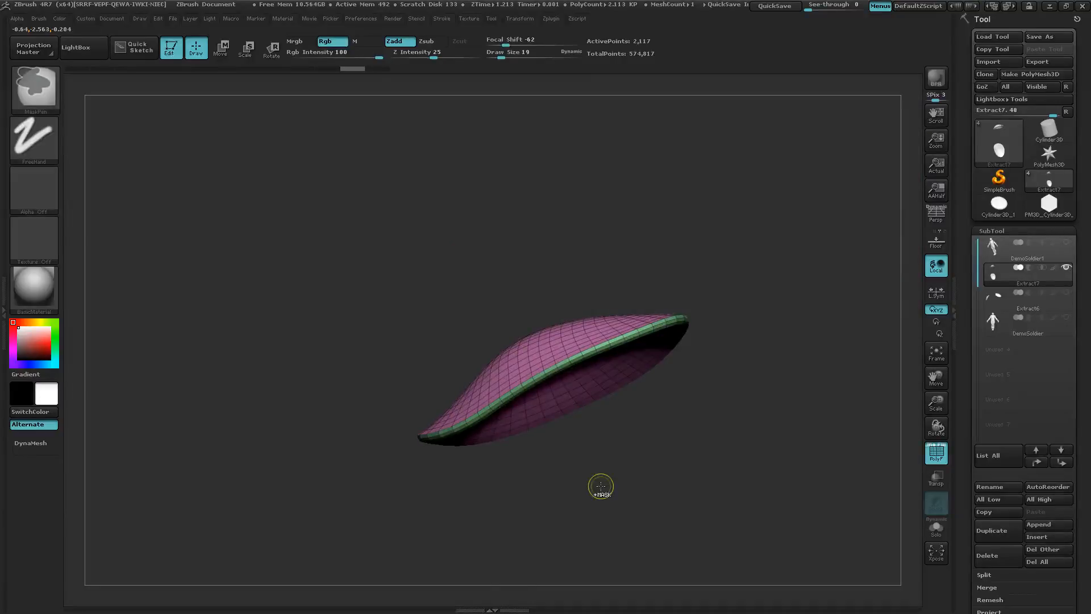
pyautogui.moveTo(601, 486); pyautogui.dragTo(750, 444, button='right')
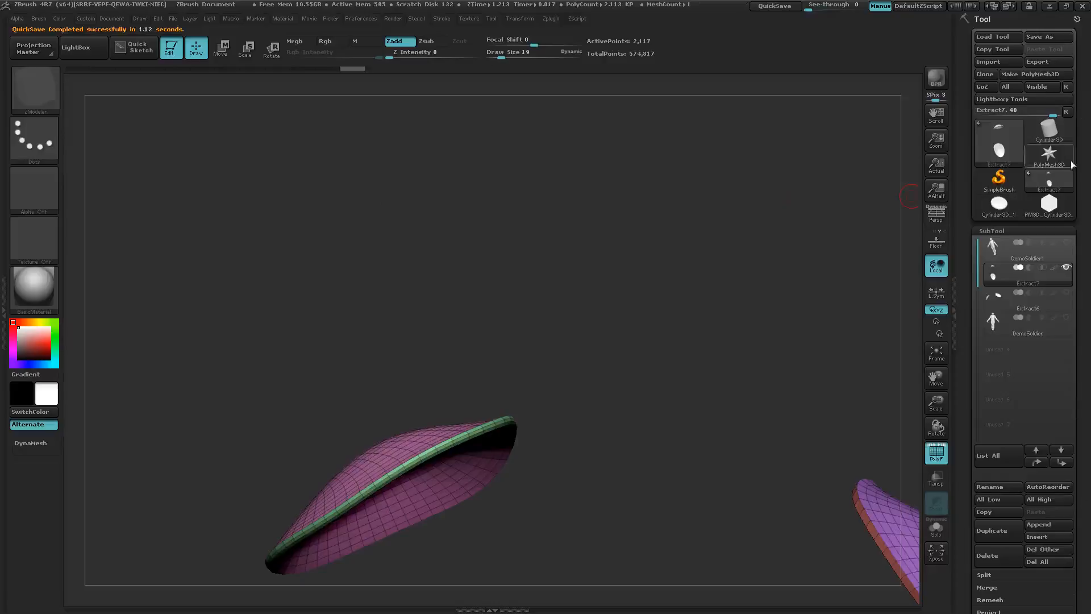
# - Apply Mirror And Weld to the shoulder pads so both sides share the inflated rim, and inspect the pair
pyautogui.moveTo(1084, 257); pyautogui.dragTo(1087, 132)
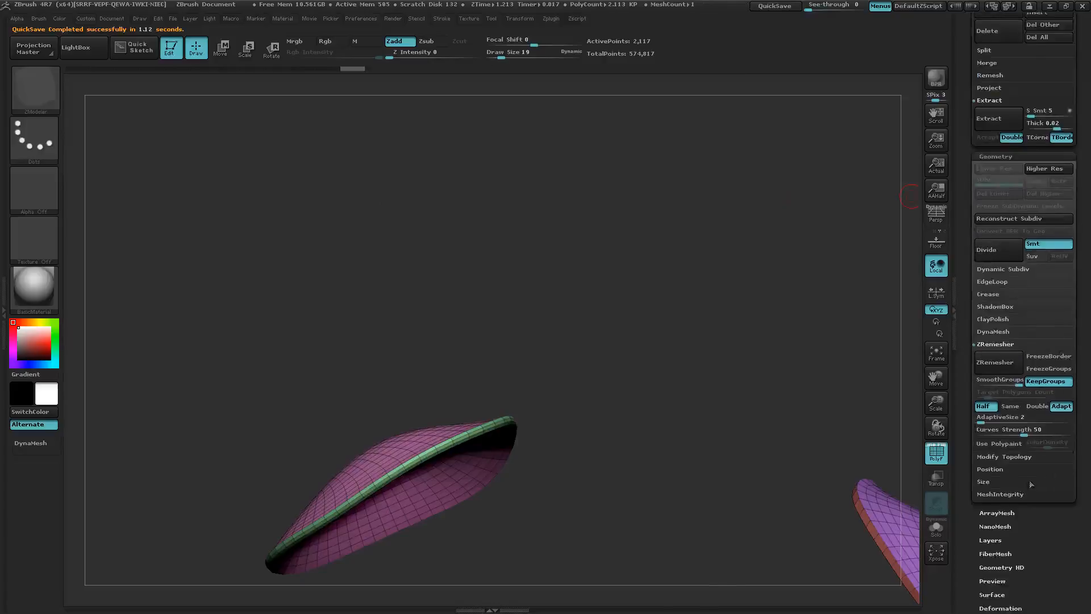
pyautogui.click(1007, 457)
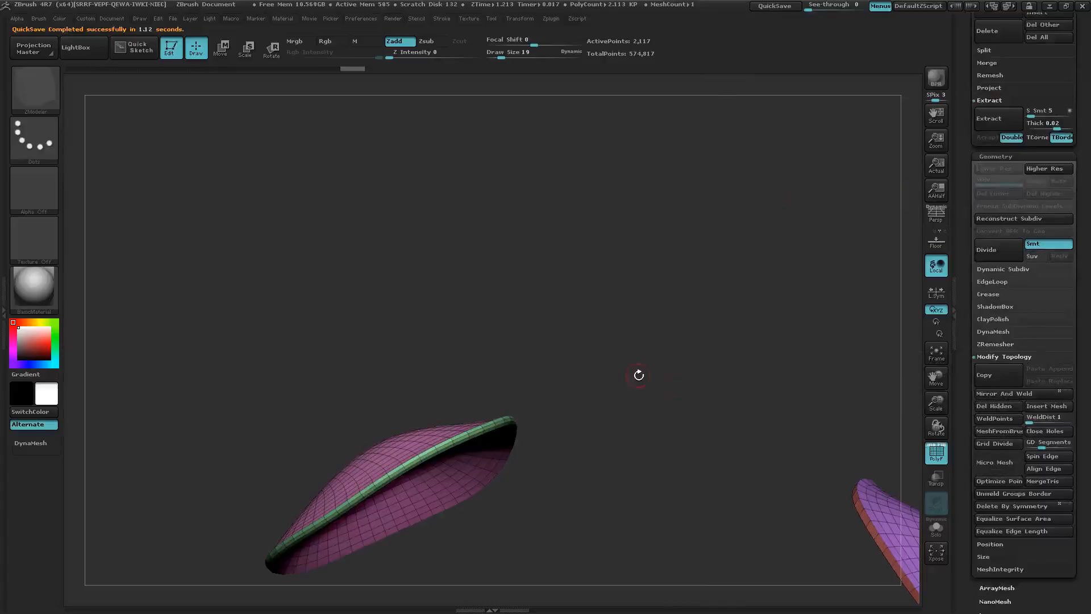
pyautogui.press('space')
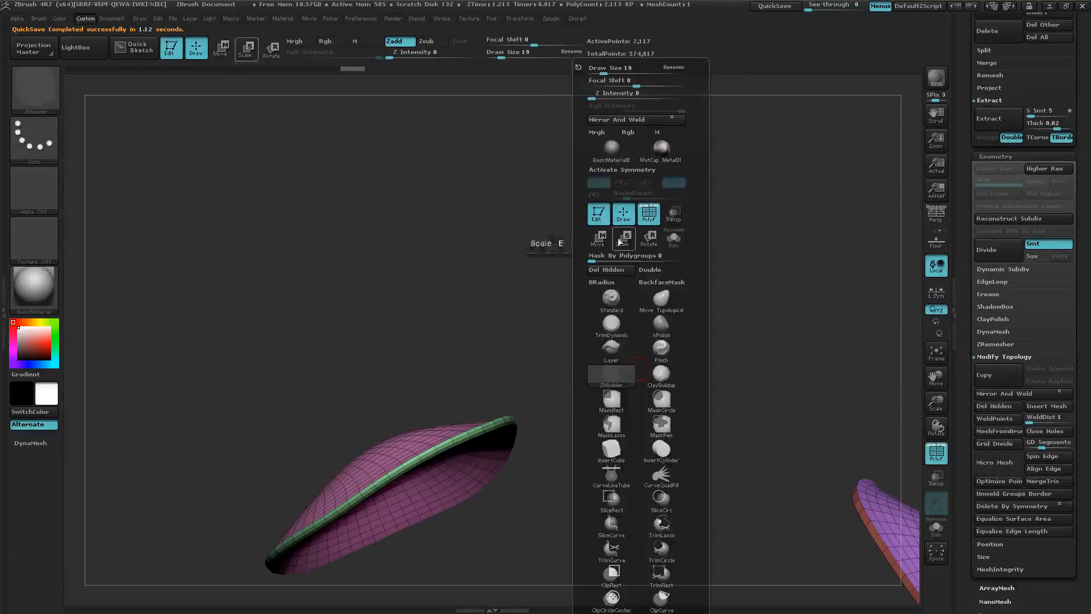
pyautogui.click(627, 122)
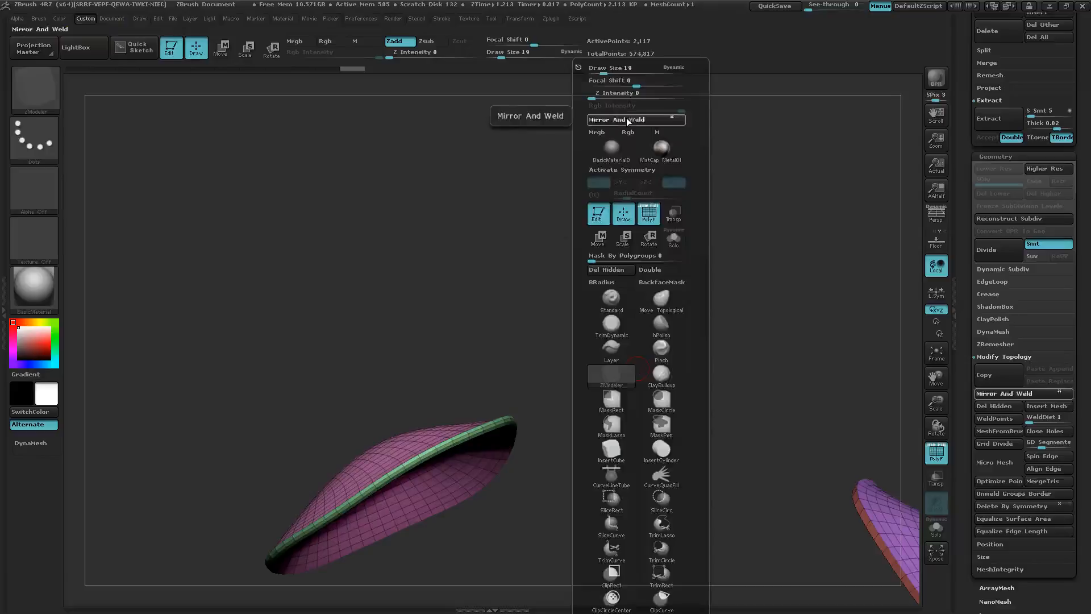
pyautogui.moveTo(872, 551); pyautogui.dragTo(753, 468)
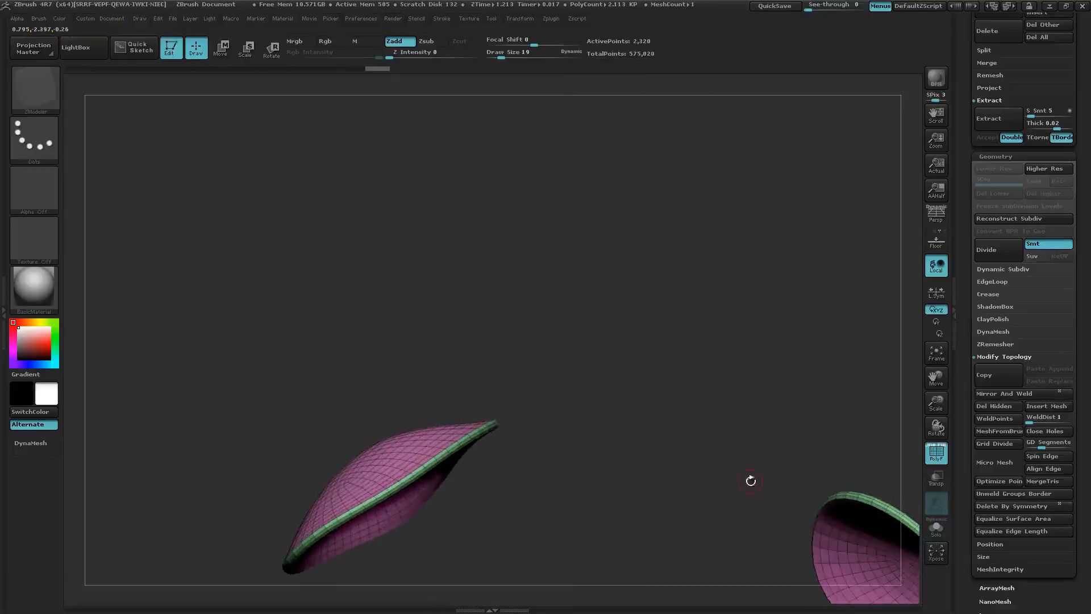
pyautogui.moveTo(796, 543); pyautogui.dragTo(349, 387)
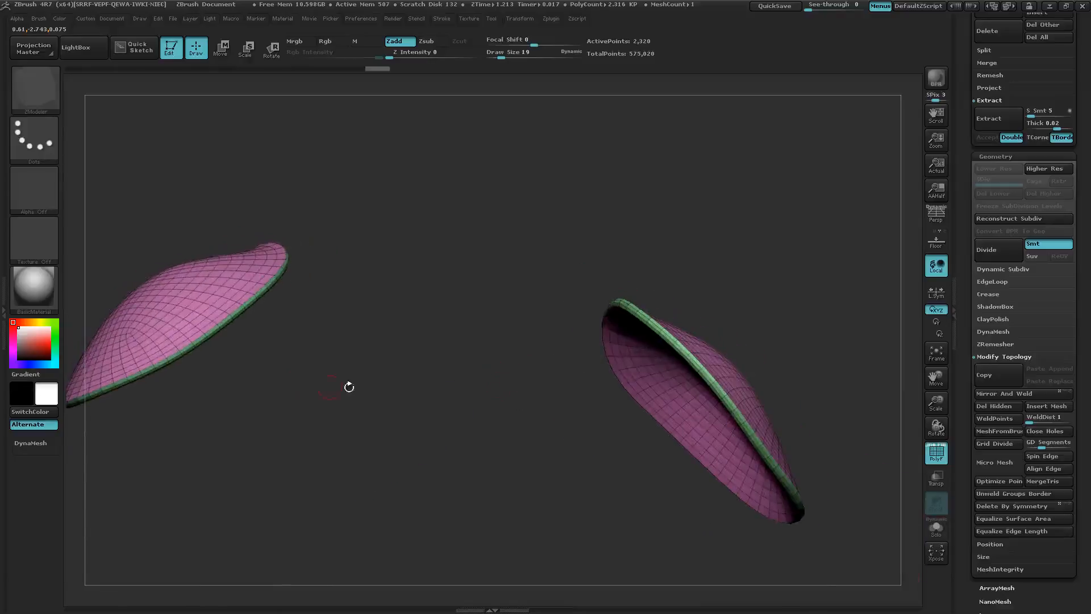
# - Isolate a single shoulder pad and delete the hidden opposite pad with Del Hidden
pyautogui.press('ctrl')
pyautogui.moveTo(430, 423); pyautogui.dragTo(615, 405)
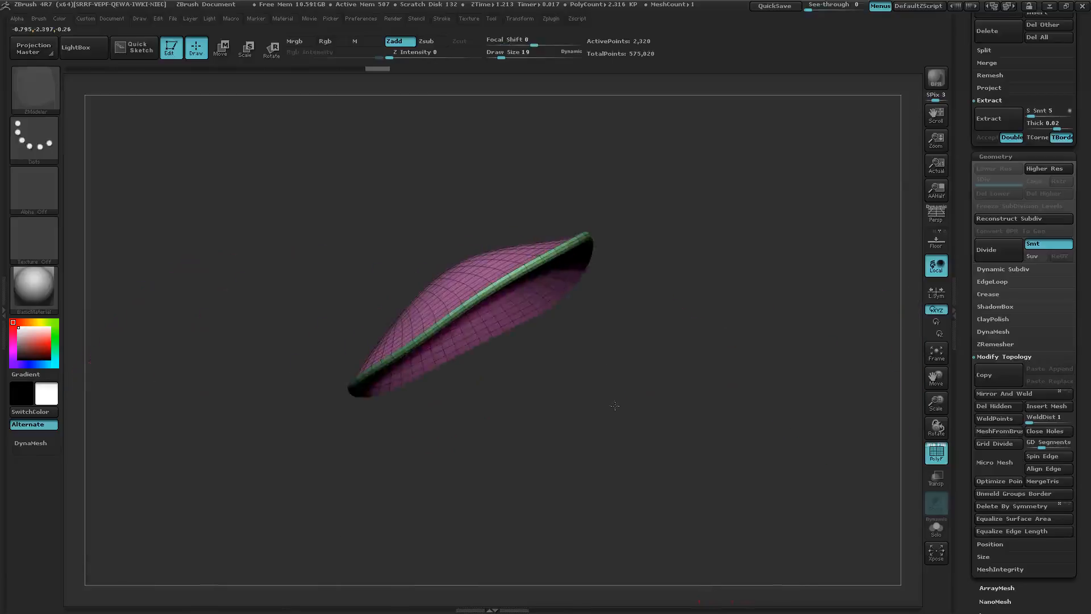
pyautogui.moveTo(741, 388)
pyautogui.keyDown('alt'); pyautogui.mouseDown()
pyautogui.moveTo(625, 356)
pyautogui.moveTo(721, 400)
pyautogui.mouseUp(); pyautogui.keyUp('alt')
pyautogui.keyDown('ctrl'); pyautogui.keyDown('shift'); pyautogui.moveTo(237, 202); pyautogui.dragTo(669, 481); pyautogui.keyUp('shift'); pyautogui.keyUp('ctrl')
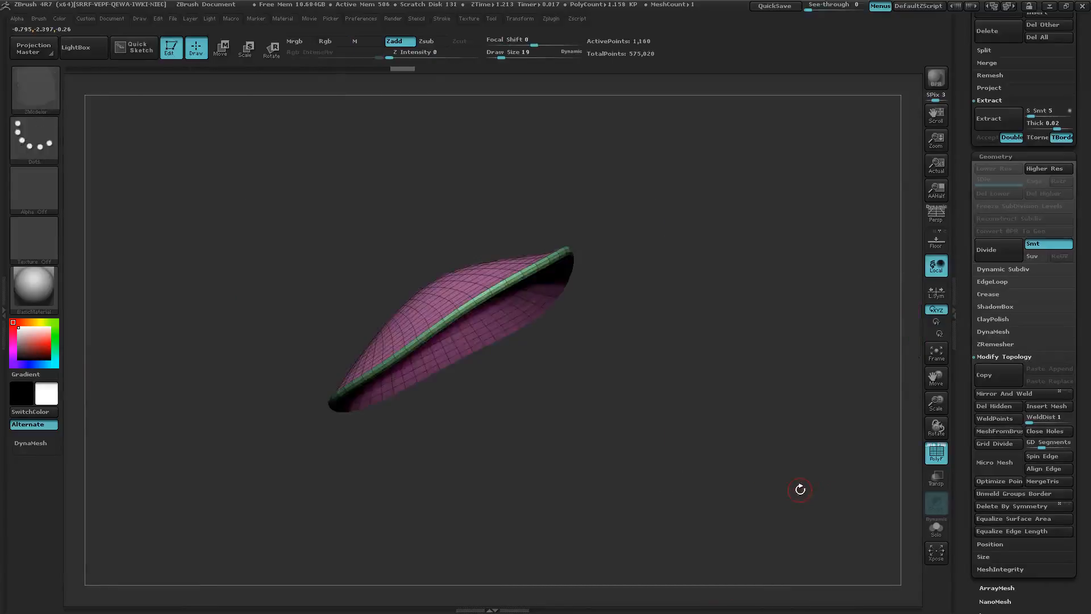
pyautogui.keyDown('alt'); pyautogui.moveTo(805, 488); pyautogui.dragTo(753, 420); pyautogui.keyUp('alt')
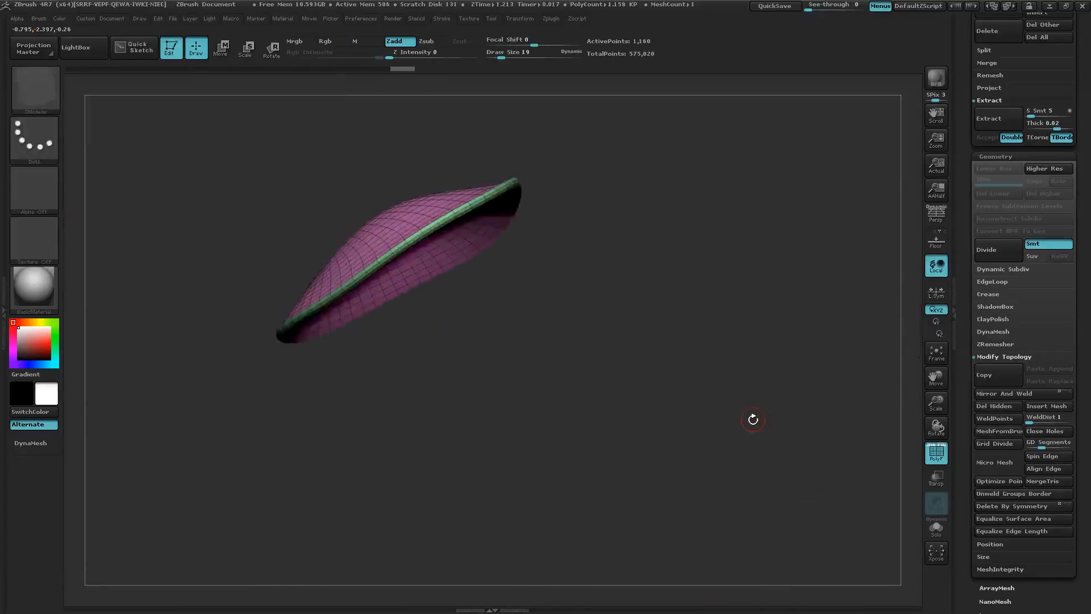
pyautogui.press('space')
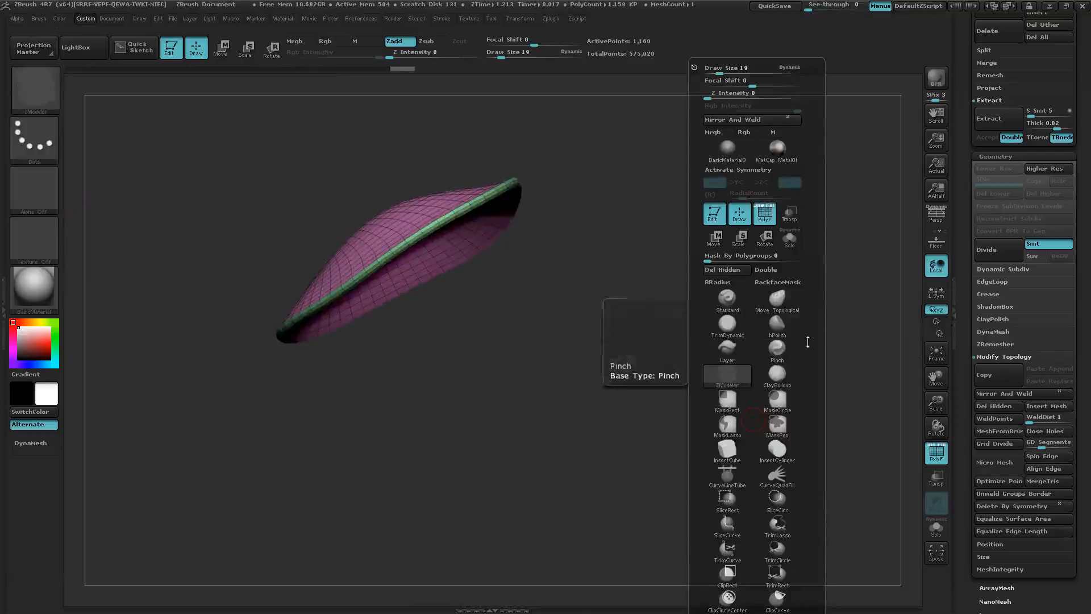
pyautogui.click(732, 270)
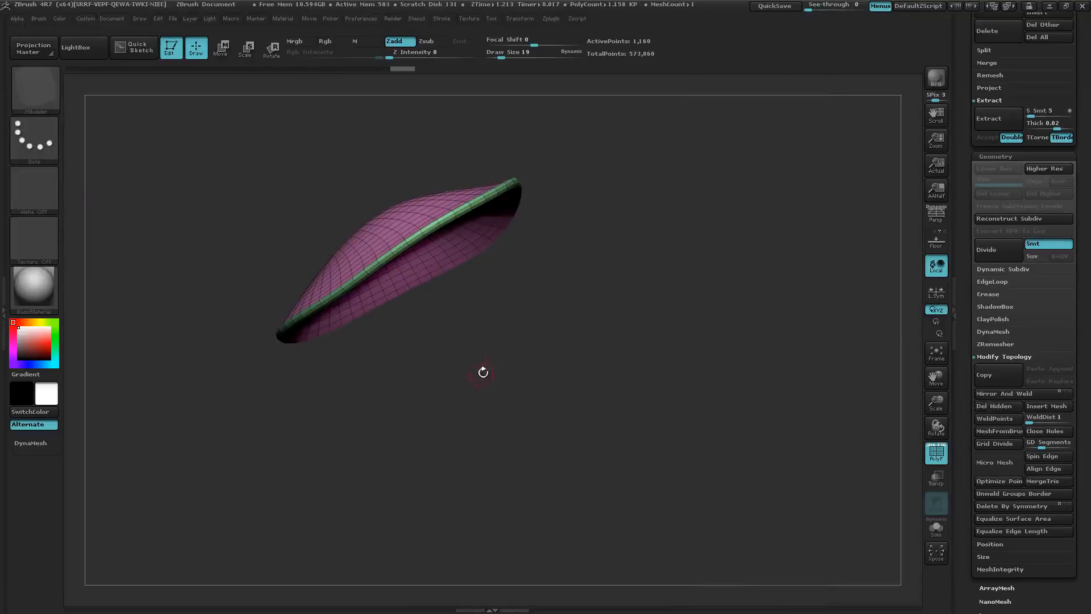
# - Try assigning the whole shoulder pad to one polygroup, toggle its mask, and undo the regrouping
pyautogui.moveTo(548, 391)
pyautogui.mouseDown()
pyautogui.moveTo(622, 428)
pyautogui.moveTo(613, 379)
pyautogui.moveTo(466, 364)
pyautogui.moveTo(512, 397)
pyautogui.moveTo(546, 383)
pyautogui.moveTo(502, 386)
pyautogui.mouseUp()
pyautogui.press('ctrl')
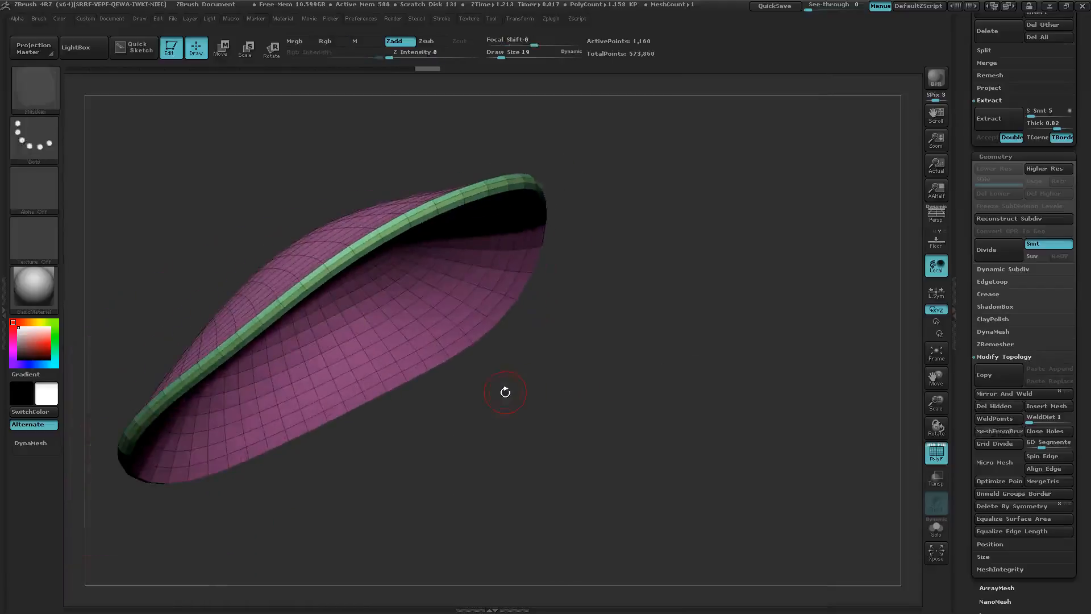
pyautogui.press('ctrl')
pyautogui.hotkey('ctrl', 'w')
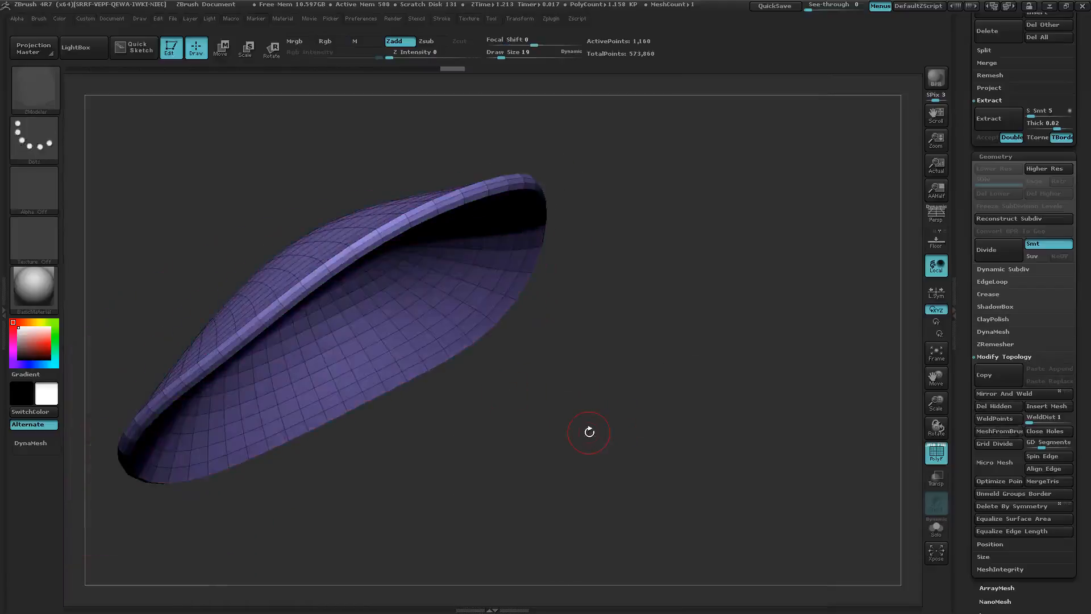
pyautogui.press('ctrl')
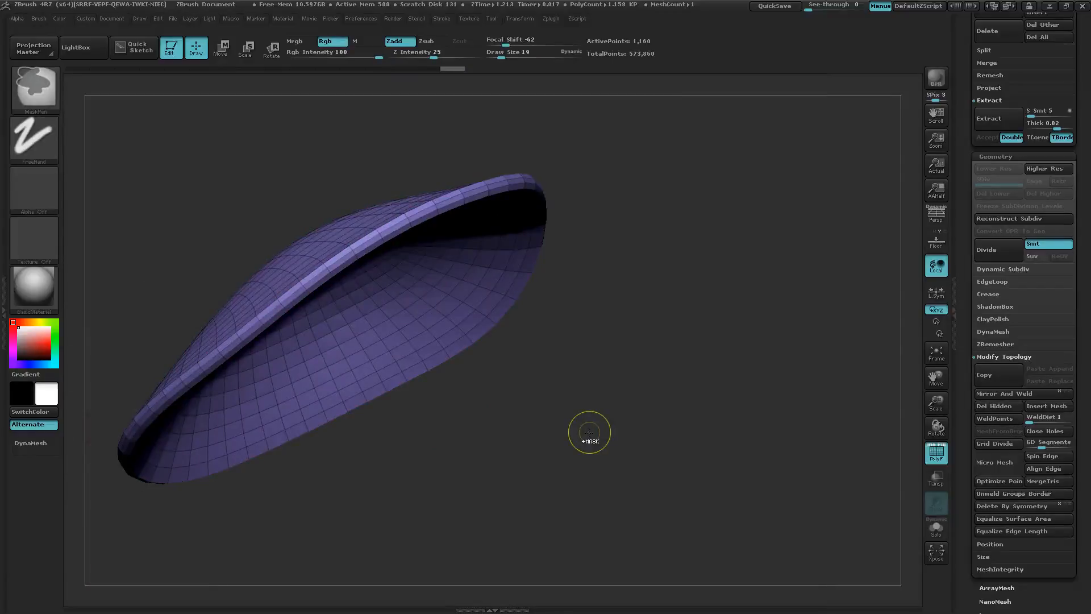
pyautogui.keyDown('ctrl'); pyautogui.click(589, 432); pyautogui.keyUp('ctrl')
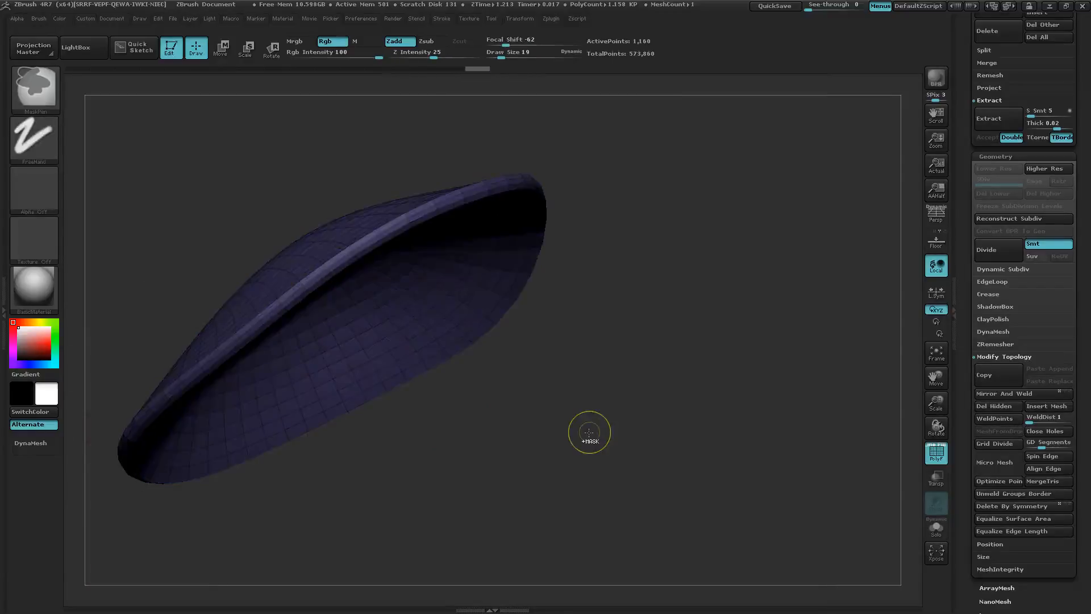
pyautogui.keyDown('ctrl'); pyautogui.click(615, 455); pyautogui.keyUp('ctrl')
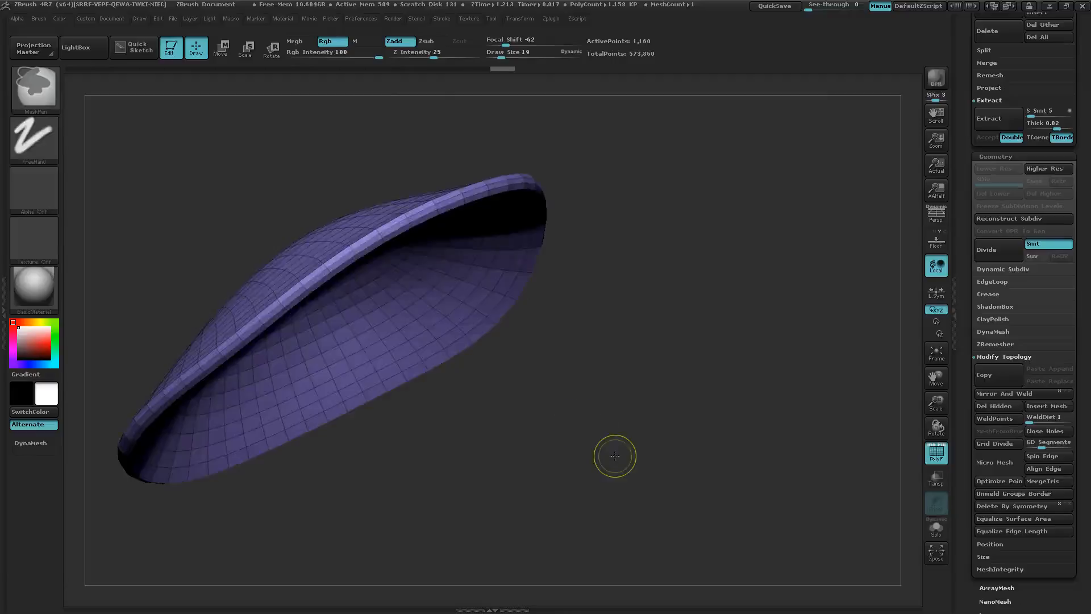
pyautogui.keyDown('ctrl'); pyautogui.click(615, 456); pyautogui.keyUp('ctrl')
pyautogui.keyDown('ctrl'); pyautogui.click(615, 456); pyautogui.keyUp('ctrl')
pyautogui.hotkey('ctrl', 'w')
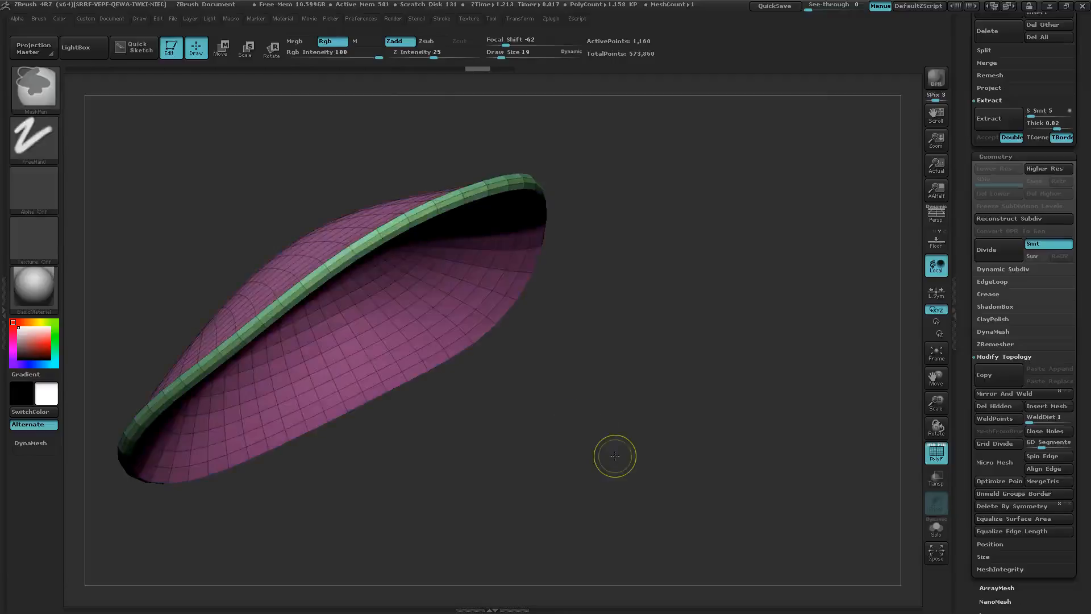
# - Hide the pad's inner surface polygroup, group the rim and outer surface into one polygroup, and show the whole pad again
pyautogui.moveTo(470, 446); pyautogui.dragTo(504, 462)
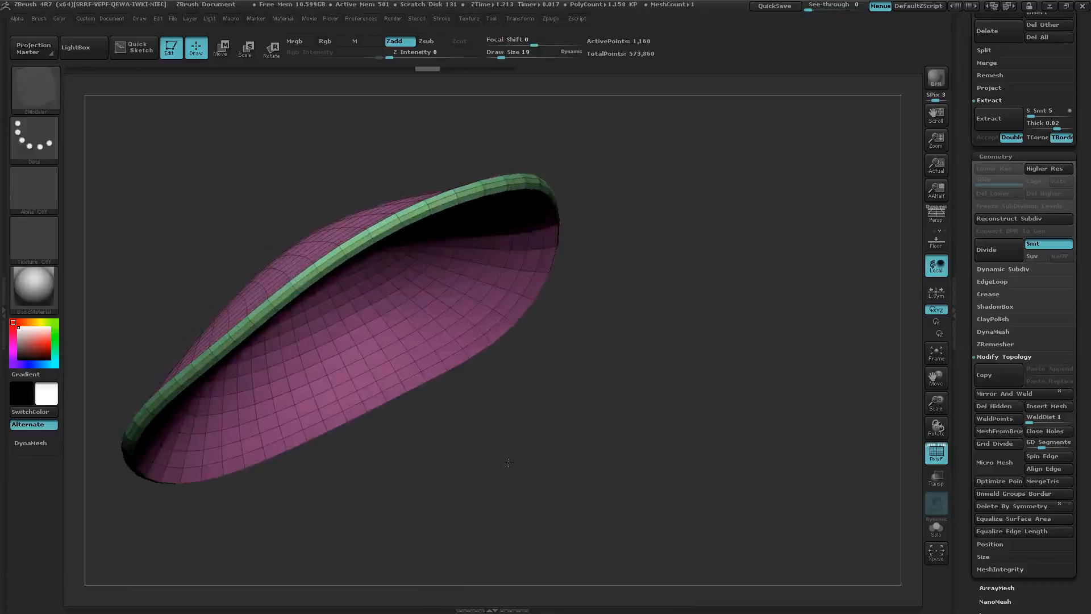
pyautogui.keyDown('ctrl'); pyautogui.keyDown('shift'); pyautogui.click(341, 335); pyautogui.keyUp('shift'); pyautogui.keyUp('ctrl')
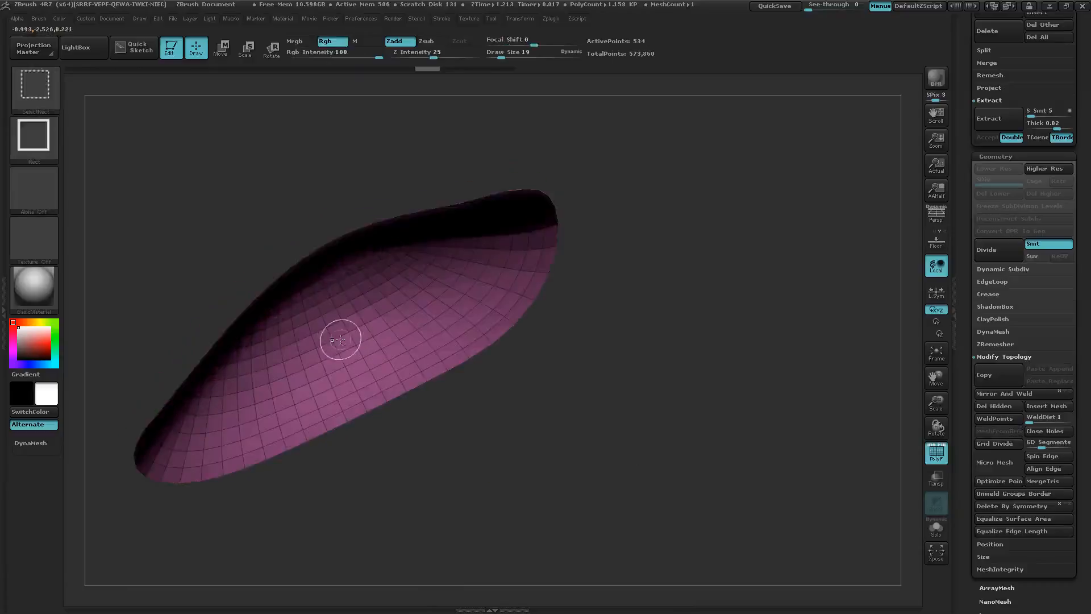
pyautogui.keyDown('ctrl'); pyautogui.keyDown('shift'); pyautogui.moveTo(515, 465); pyautogui.dragTo(519, 416); pyautogui.keyUp('shift'); pyautogui.keyUp('ctrl')
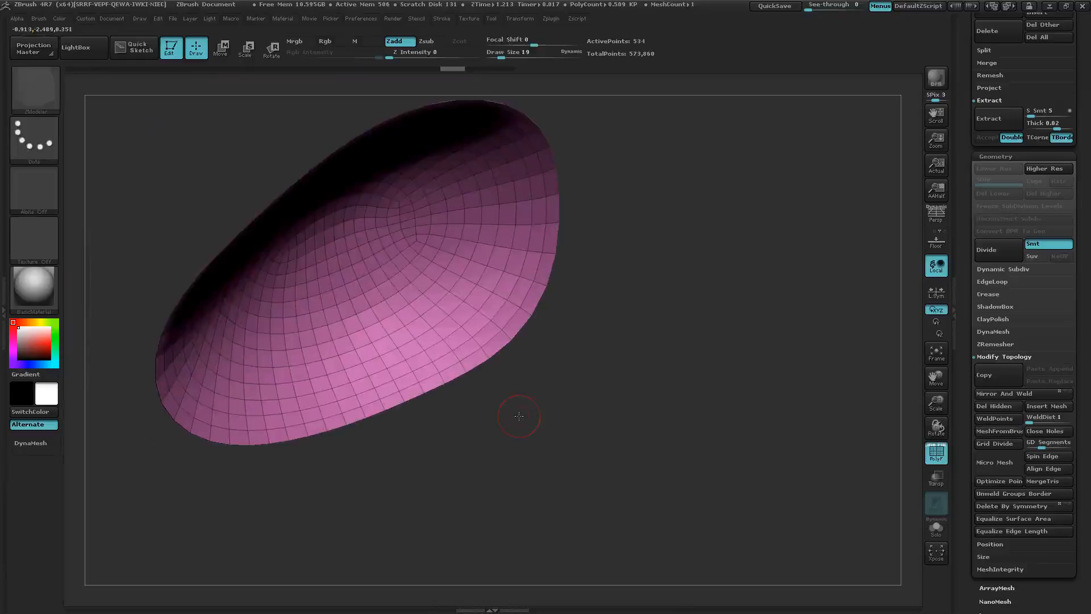
pyautogui.hotkey('ctrl', 'shift')
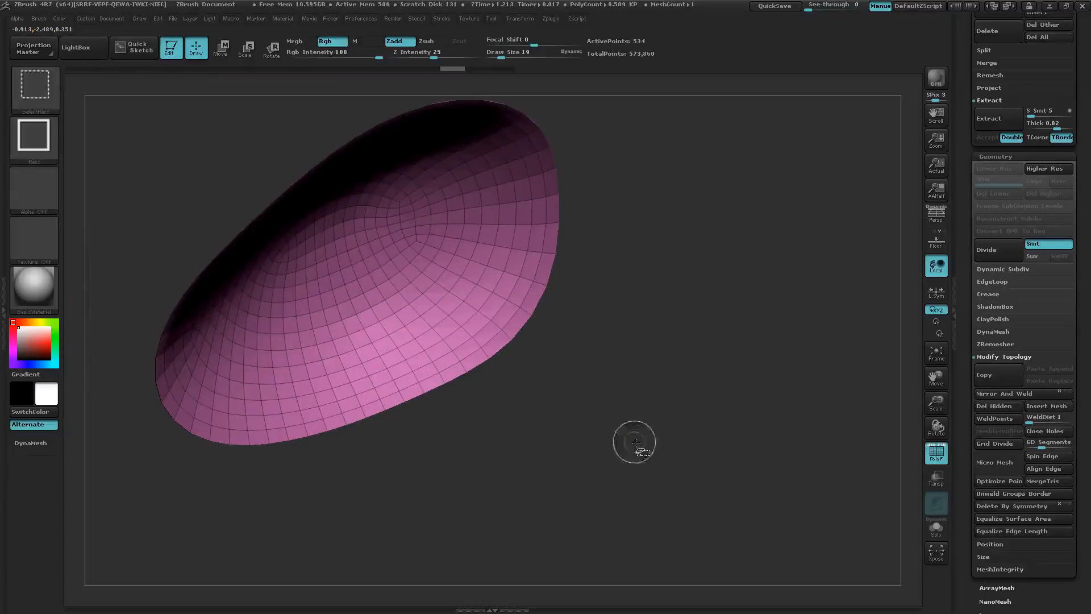
pyautogui.keyDown('ctrl'); pyautogui.keyDown('shift'); pyautogui.moveTo(577, 416); pyautogui.dragTo(651, 496); pyautogui.keyUp('shift'); pyautogui.keyUp('ctrl')
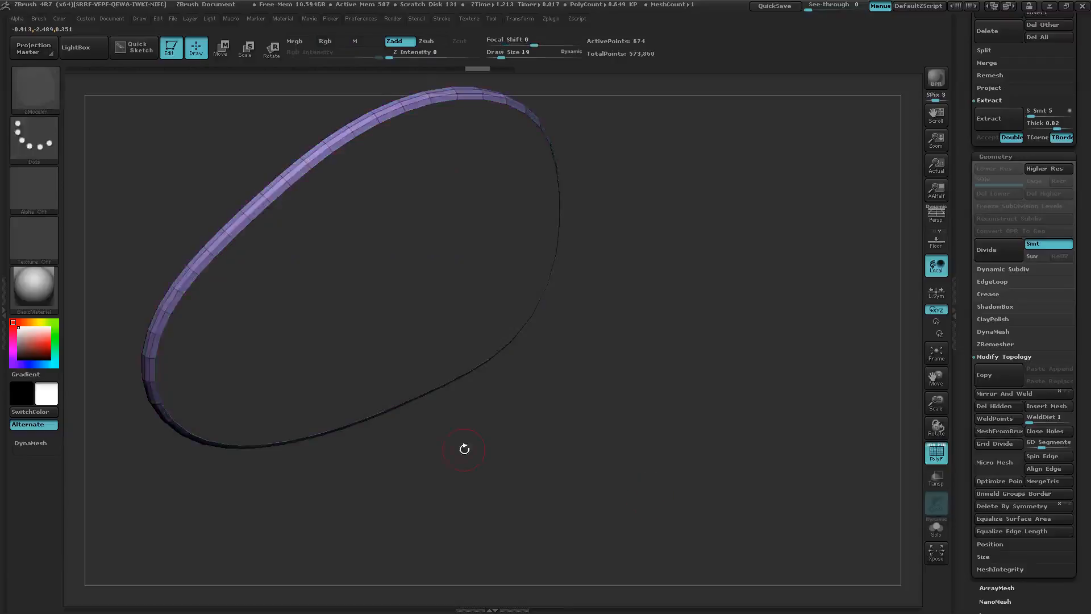
pyautogui.moveTo(463, 449); pyautogui.dragTo(477, 470)
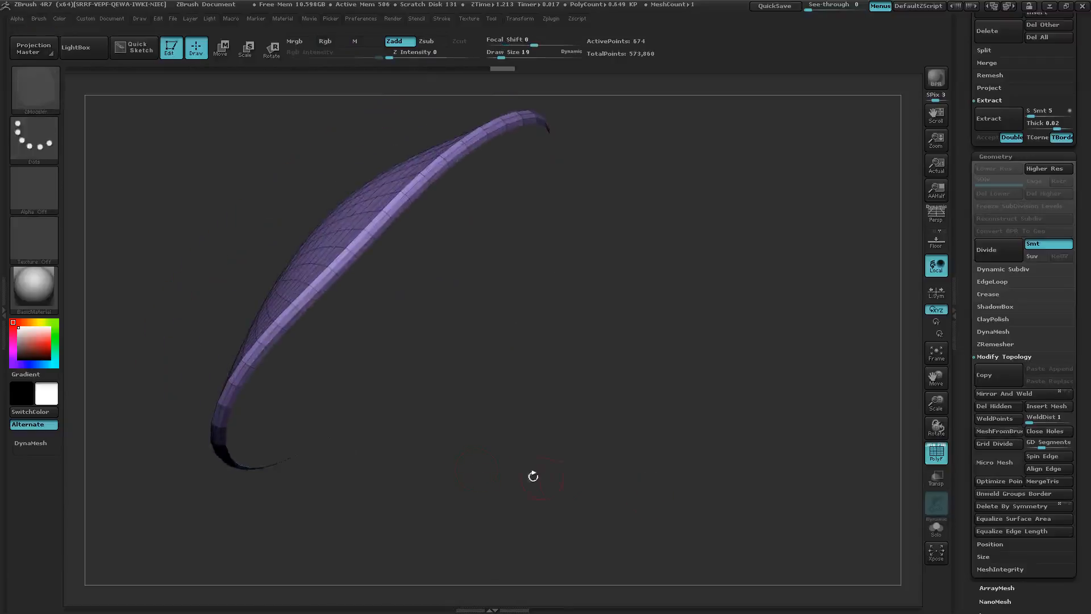
pyautogui.press('ctrl')
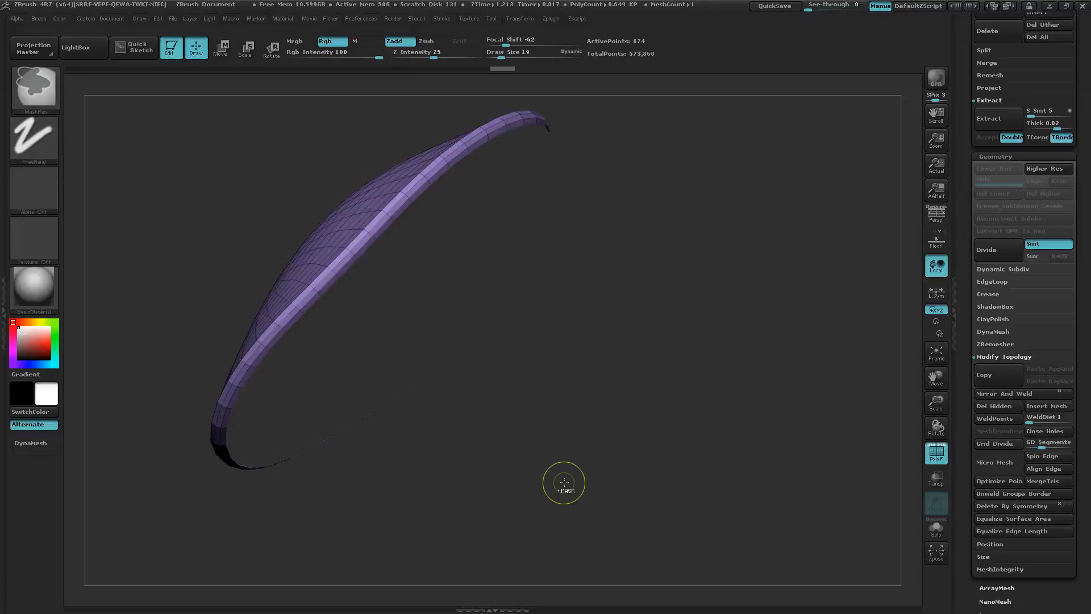
pyautogui.keyDown('ctrl'); pyautogui.keyDown('shift'); pyautogui.click(600, 482); pyautogui.keyUp('shift'); pyautogui.keyUp('ctrl')
pyautogui.moveTo(568, 494); pyautogui.dragTo(564, 517)
pyautogui.moveTo(543, 413); pyautogui.dragTo(534, 430)
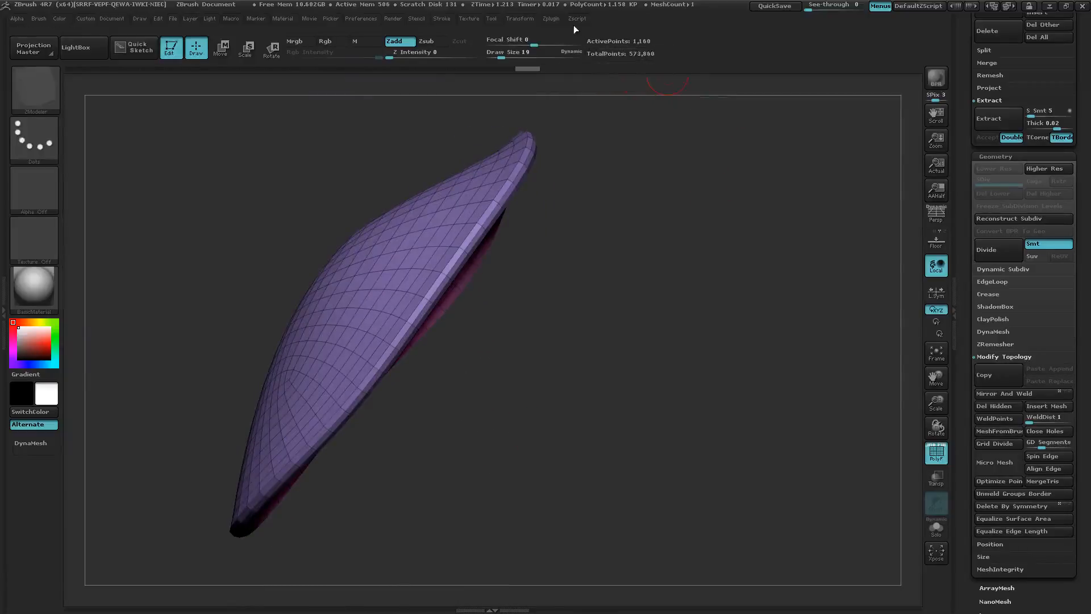
# - Unwrap the shoulder pad with UV Master, enabling Polygroups alongside Symmetry
pyautogui.click(551, 19)
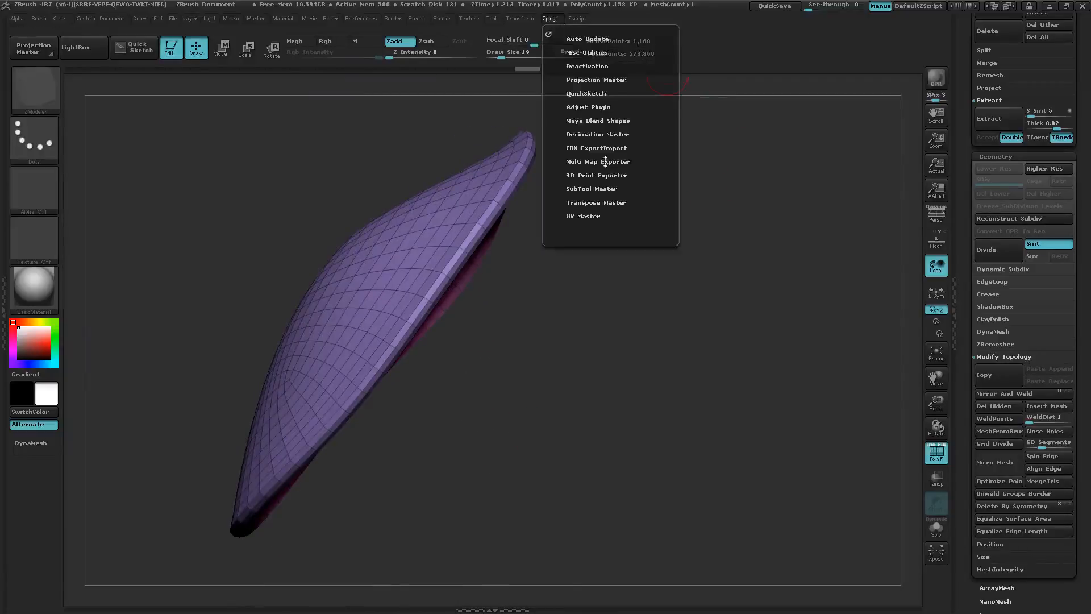
pyautogui.click(591, 216)
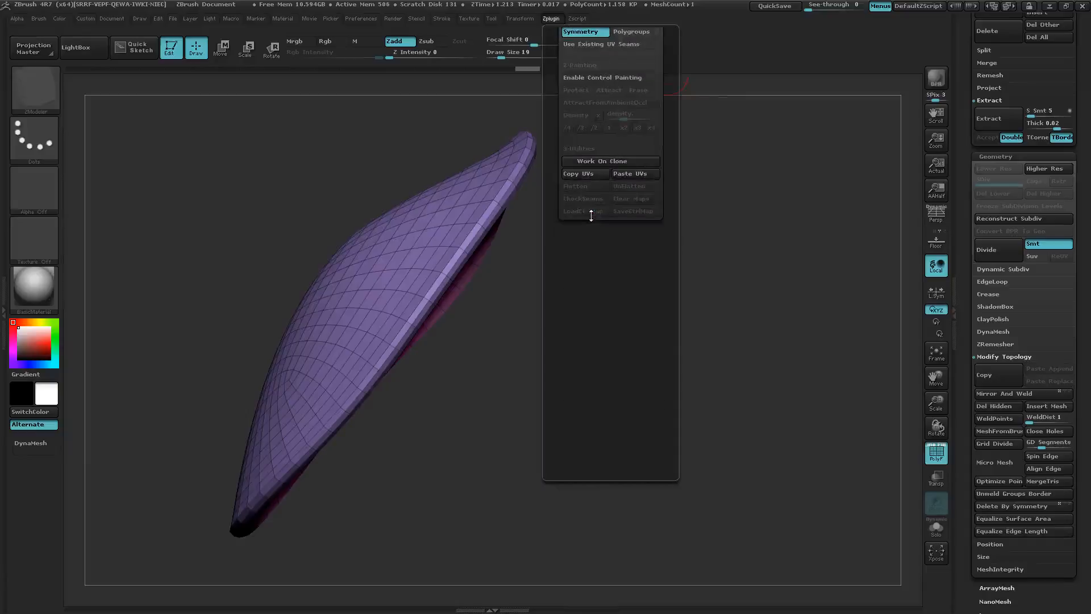
pyautogui.scroll(5, 670, 170)
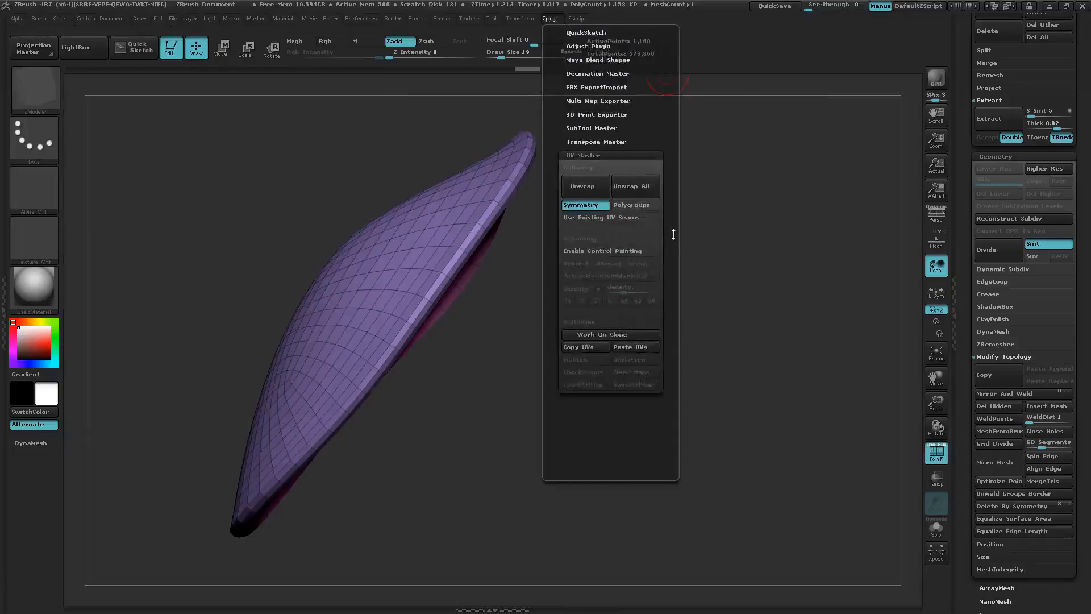
pyautogui.scroll(2, 674, 235)
pyautogui.click(634, 236)
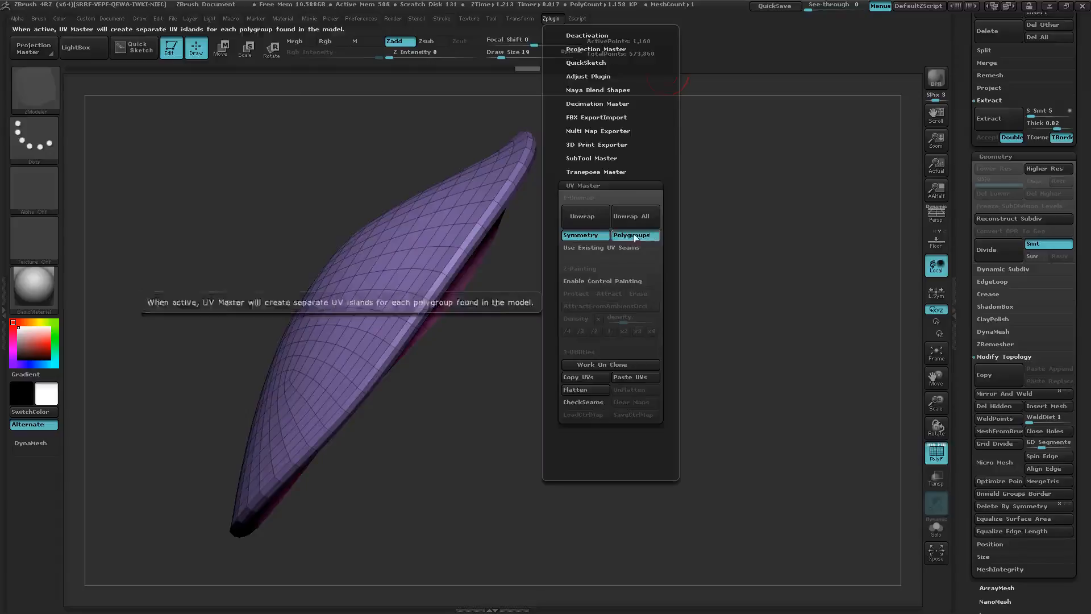
pyautogui.click(593, 220)
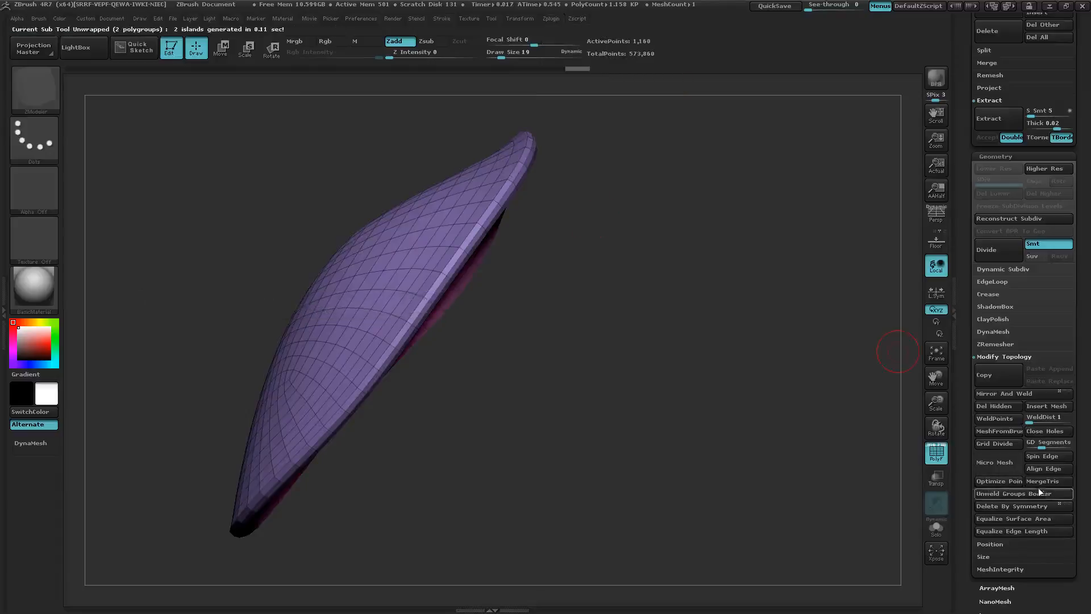
# - Preview the shoulder pad's flattened UV islands with Morph UV and return to the 3D shape
pyautogui.scroll(-10, 1083, 489)
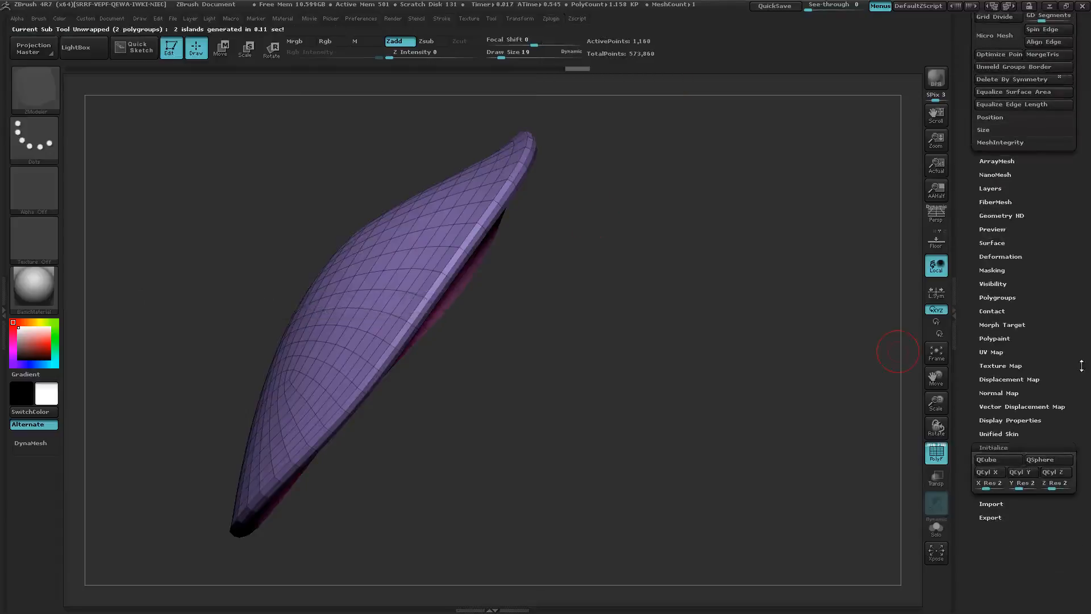
pyautogui.click(994, 352)
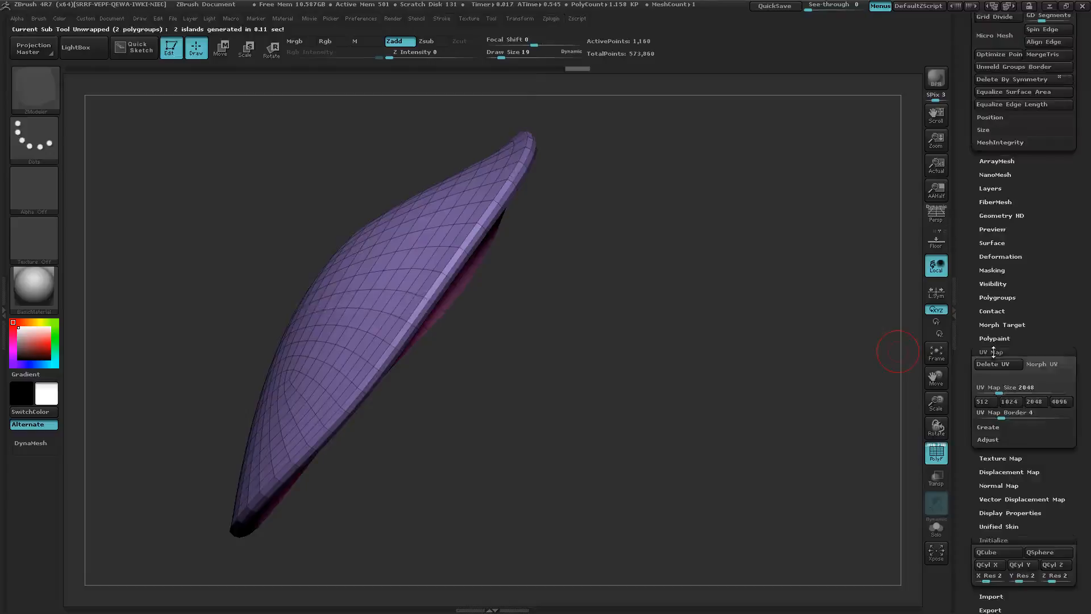
pyautogui.click(1041, 365)
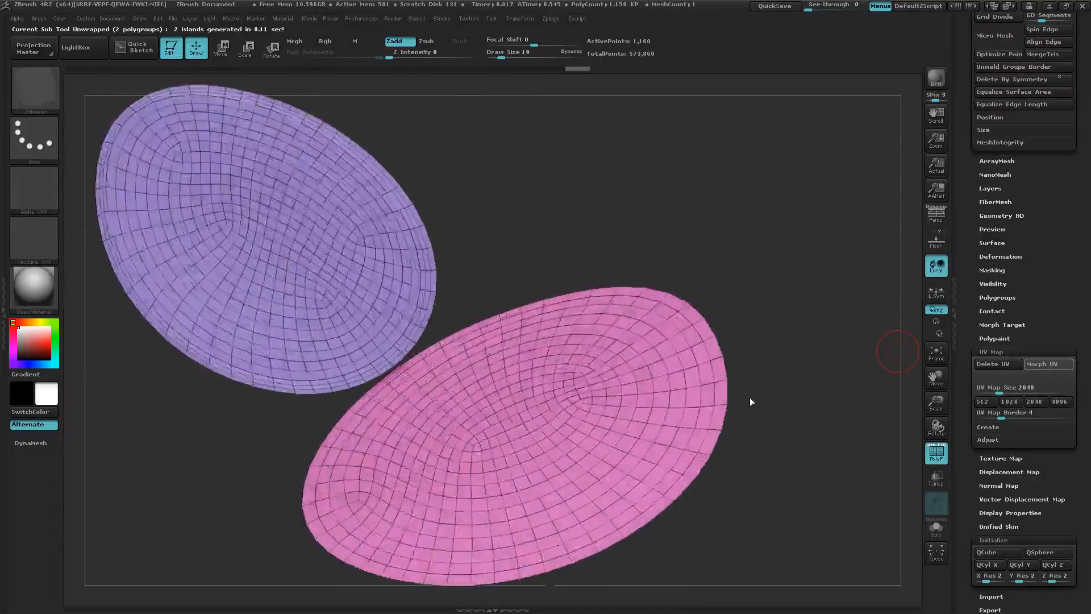
pyautogui.click(1052, 365)
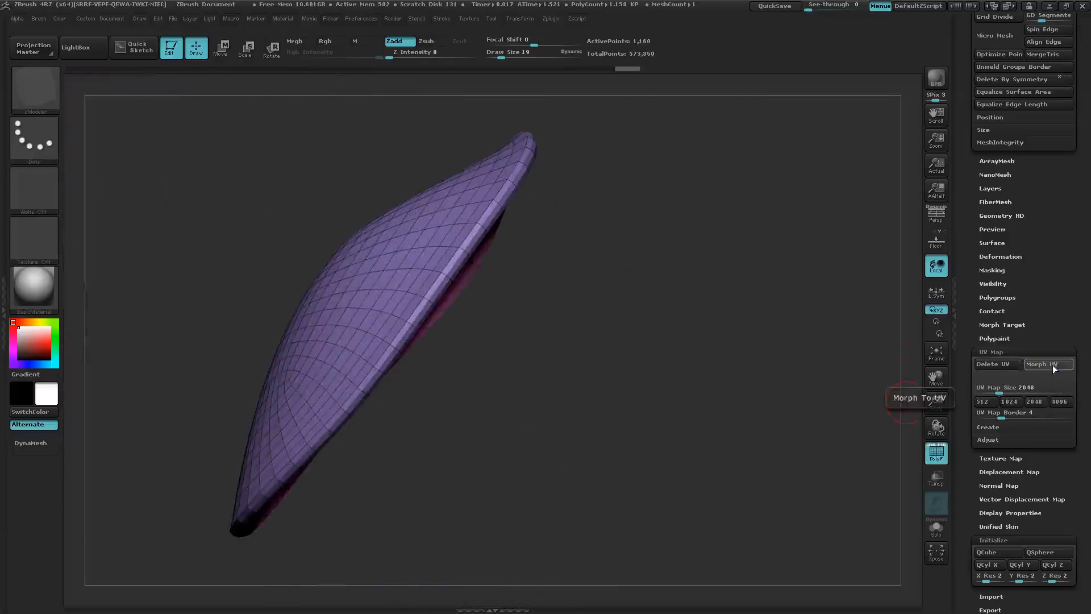
pyautogui.press('ctrl')
pyautogui.moveTo(669, 408)
pyautogui.keyDown('ctrl'); pyautogui.mouseDown(button='right')
pyautogui.moveTo(511, 373)
pyautogui.moveTo(553, 377)
pyautogui.mouseUp(button='right'); pyautogui.keyUp('ctrl')
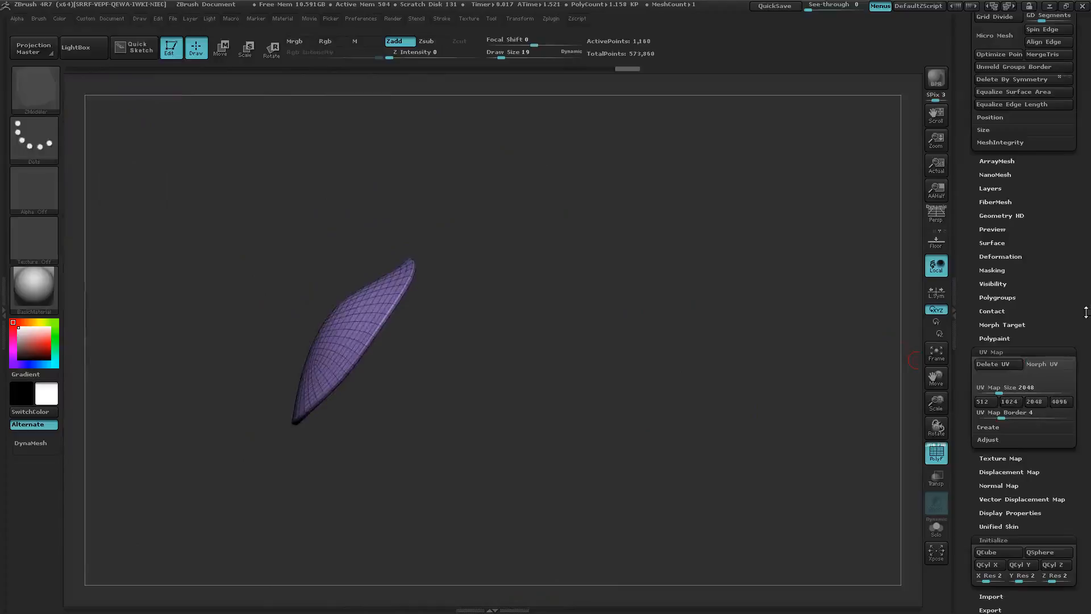
# - Mirror and weld the single shoulder pad to create the matching pad on the opposite side
pyautogui.scroll(5, 1086, 312)
pyautogui.scroll(-2, 1089, 349)
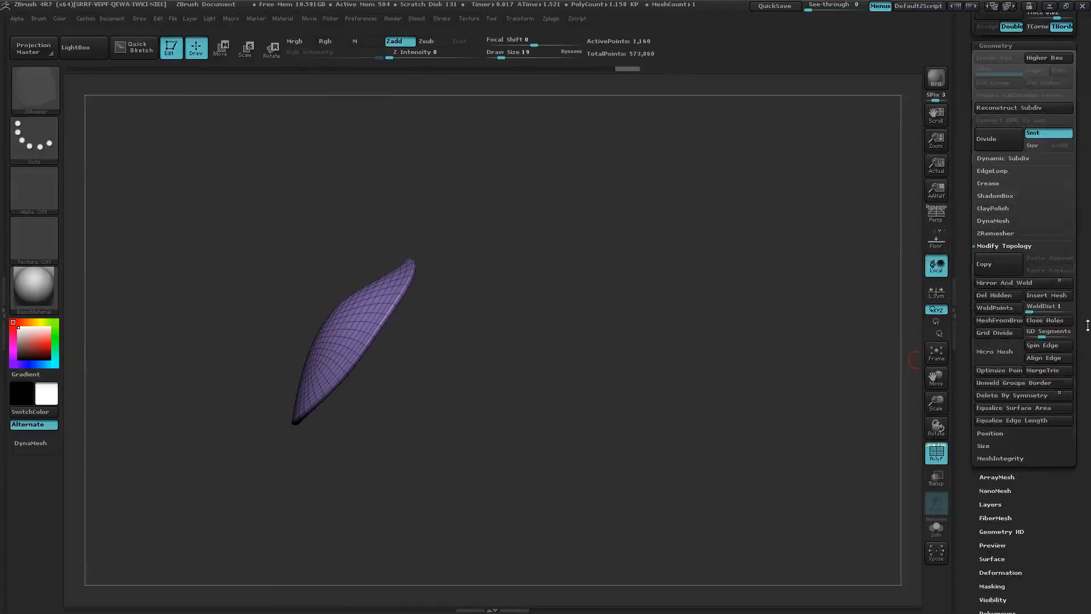
pyautogui.click(1040, 283)
pyautogui.moveTo(511, 449)
pyautogui.mouseDown()
pyautogui.moveTo(433, 468)
pyautogui.moveTo(482, 487)
pyautogui.moveTo(471, 482)
pyautogui.mouseUp()
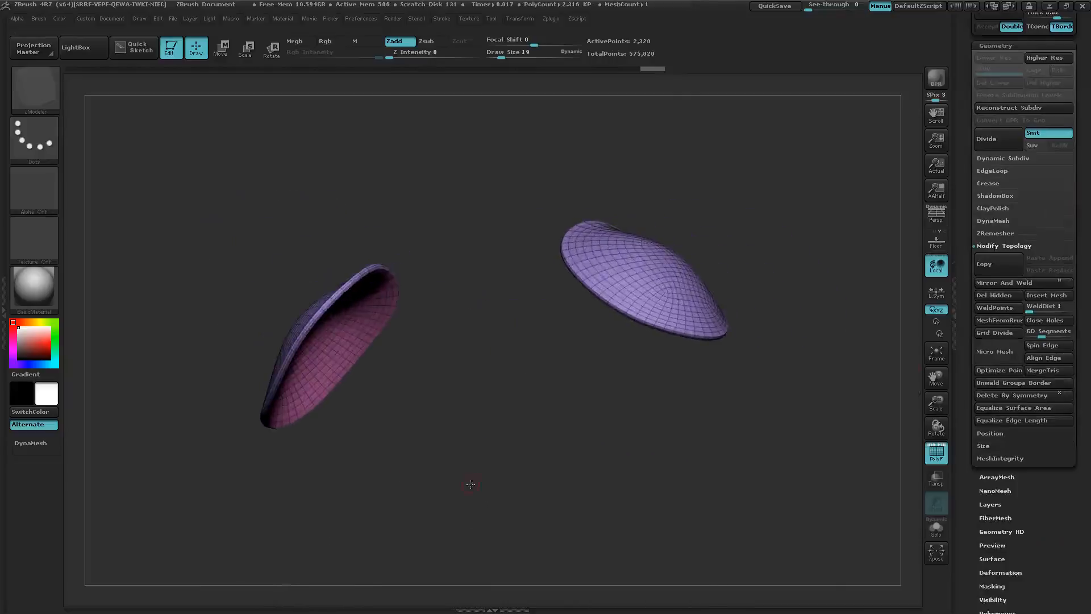
# - Set the ZModeler polygon action to Insert NanoMesh, try it on a single polygon of the pad, and undo the insertion
pyautogui.keyDown('ctrl'); pyautogui.moveTo(362, 470); pyautogui.dragTo(591, 437, button='right'); pyautogui.keyUp('ctrl')
pyautogui.moveTo(592, 437)
pyautogui.mouseDown()
pyautogui.moveTo(511, 466)
pyautogui.moveTo(521, 452)
pyautogui.moveTo(595, 496)
pyautogui.mouseUp()
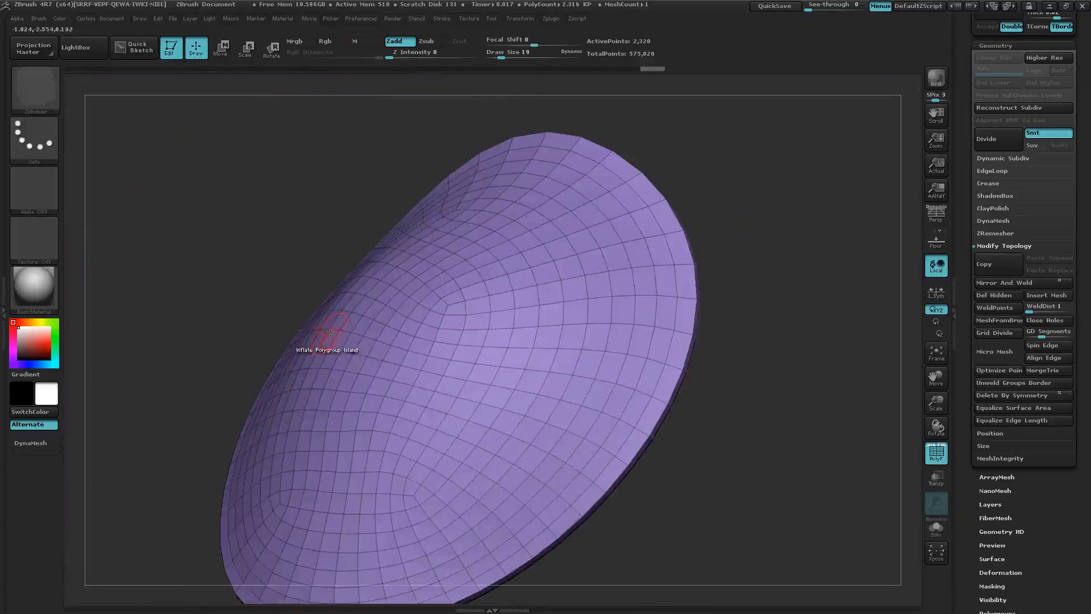
pyautogui.press('space')
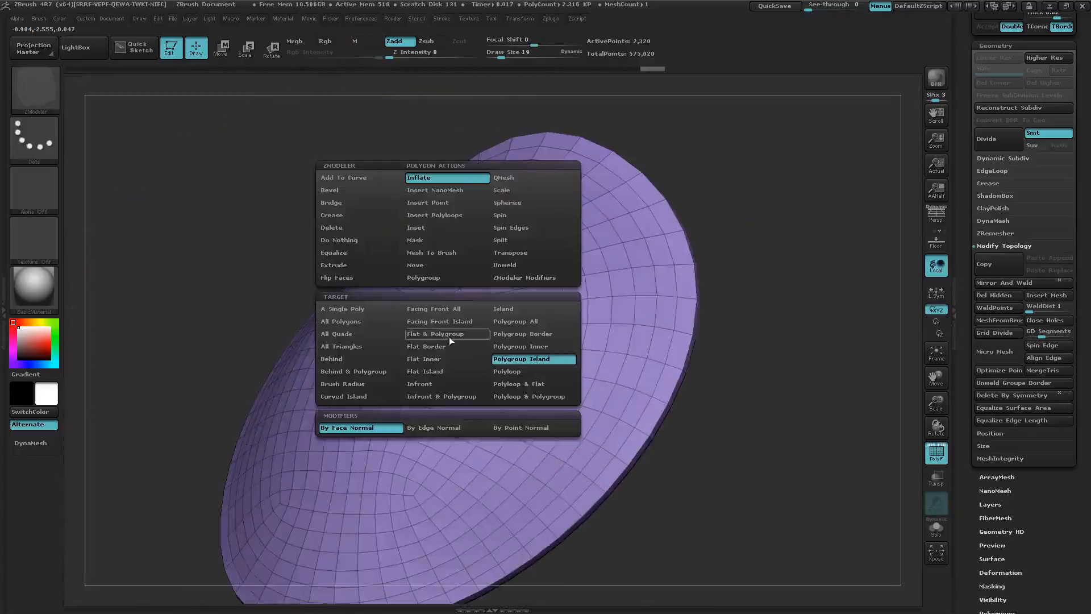
pyautogui.click(432, 191)
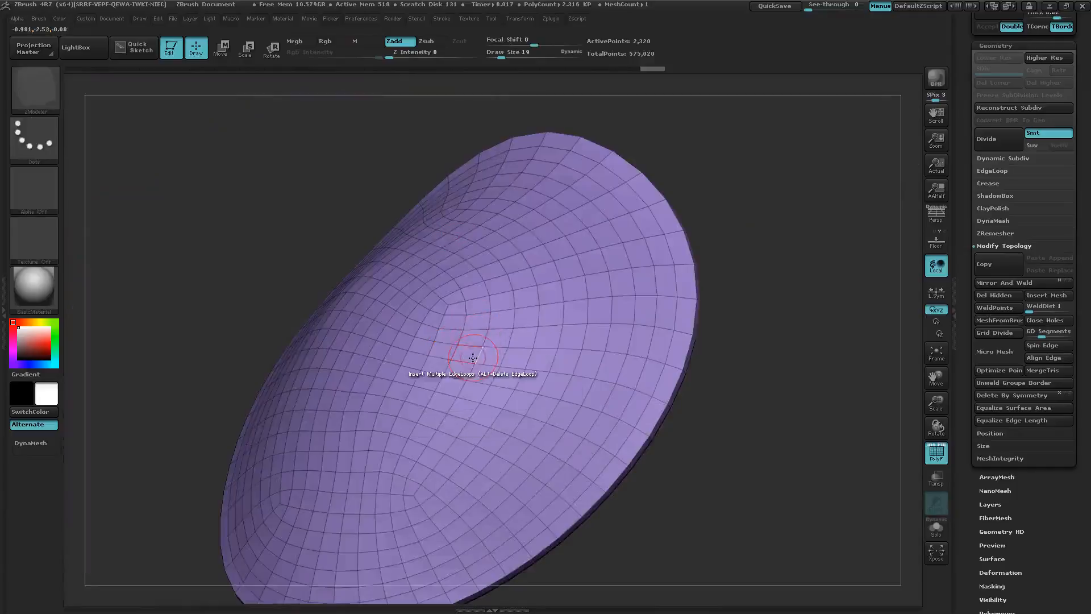
pyautogui.click(492, 354)
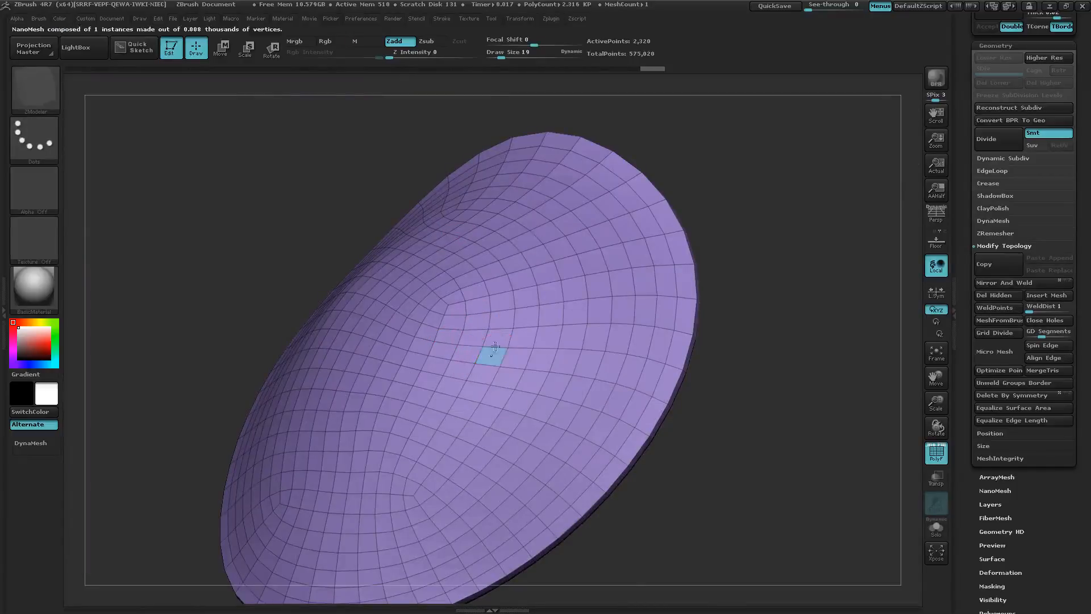
pyautogui.hotkey('ctrl', 'z')
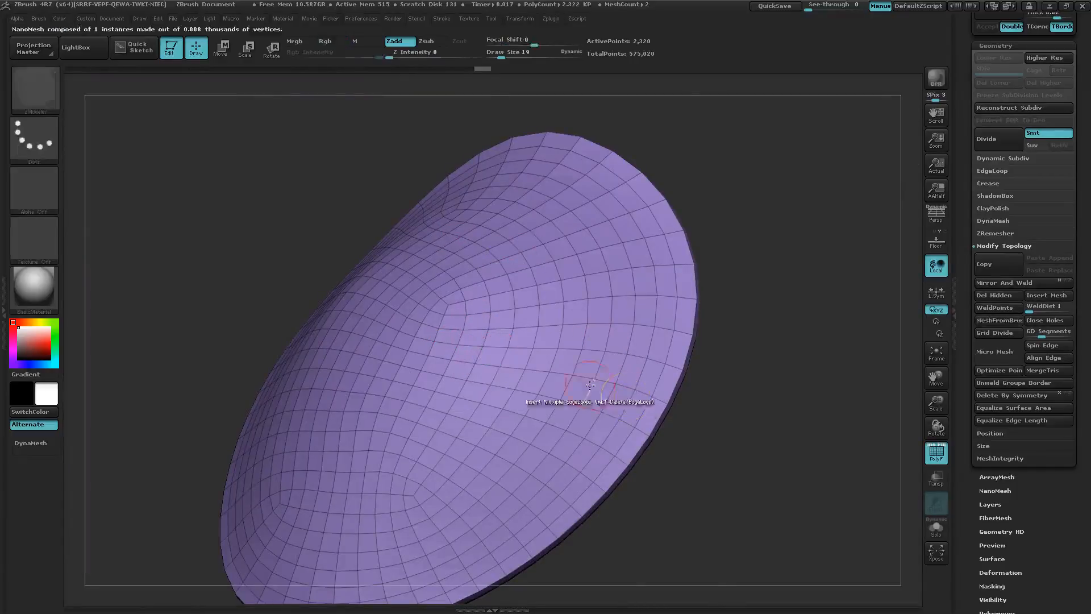
# - Try inserting the default NanoMesh across the pads' outer surface with the Polygroup All target, then undo it
pyautogui.keyDown('ctrl'); pyautogui.moveTo(469, 409); pyautogui.dragTo(519, 389, button='right'); pyautogui.keyUp('ctrl')
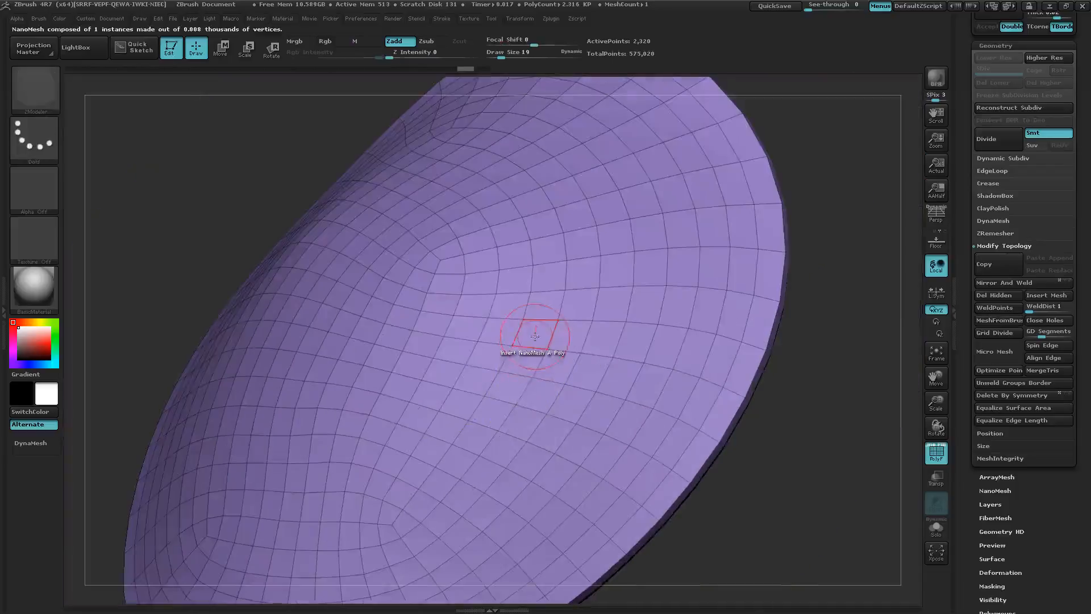
pyautogui.press('space')
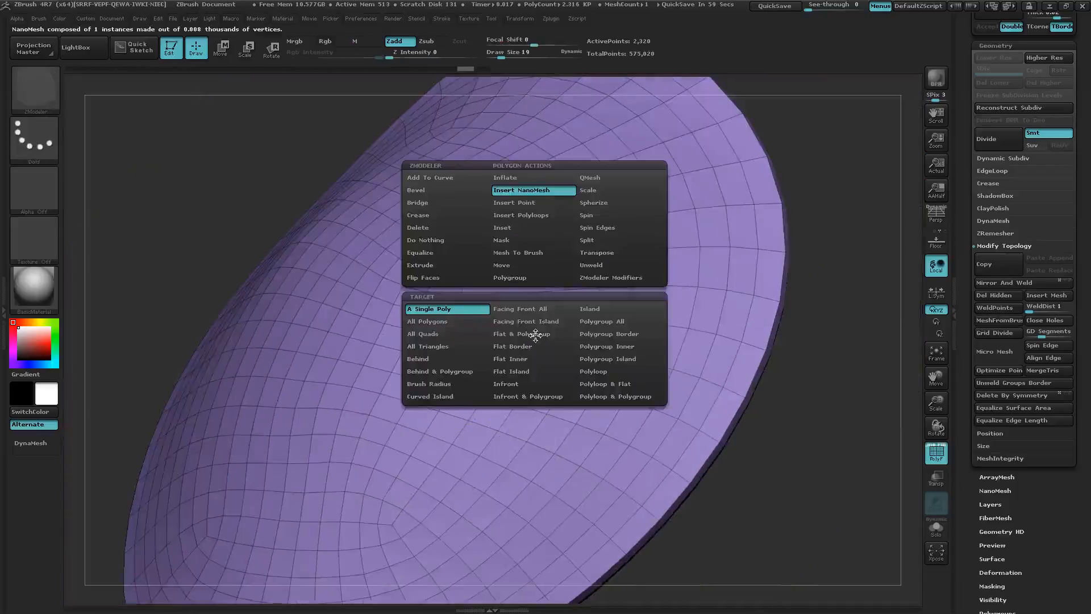
pyautogui.click(601, 322)
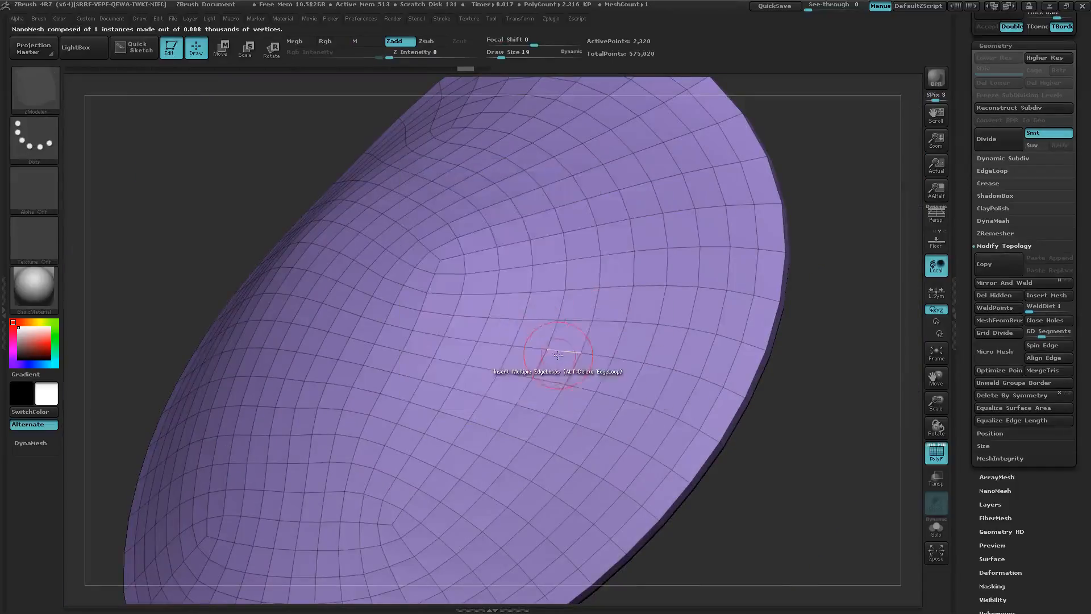
pyautogui.moveTo(532, 358); pyautogui.dragTo(506, 240)
pyautogui.moveTo(486, 469)
pyautogui.mouseDown(button='right')
pyautogui.moveTo(464, 458)
pyautogui.moveTo(467, 385)
pyautogui.moveTo(482, 452)
pyautogui.mouseUp(button='right')
pyautogui.hotkey('ctrl', 'z')
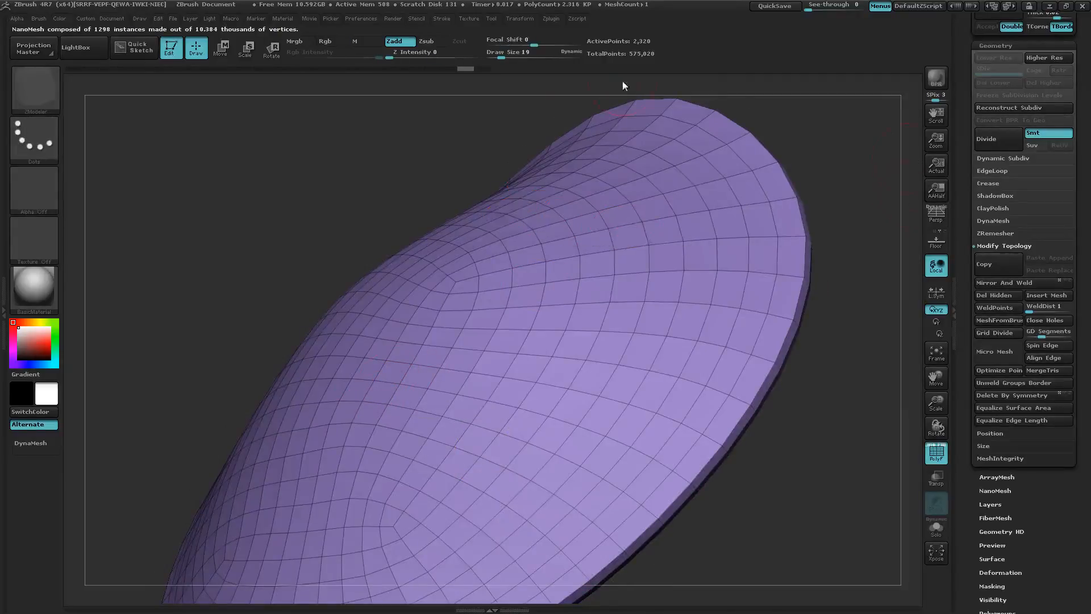
# - Switch to the PM3D_Cylinder3D_1 mesh and orient the view straight onto its hexagonal face, centred on the canvas
pyautogui.moveTo(1078, 133); pyautogui.dragTo(1085, 280)
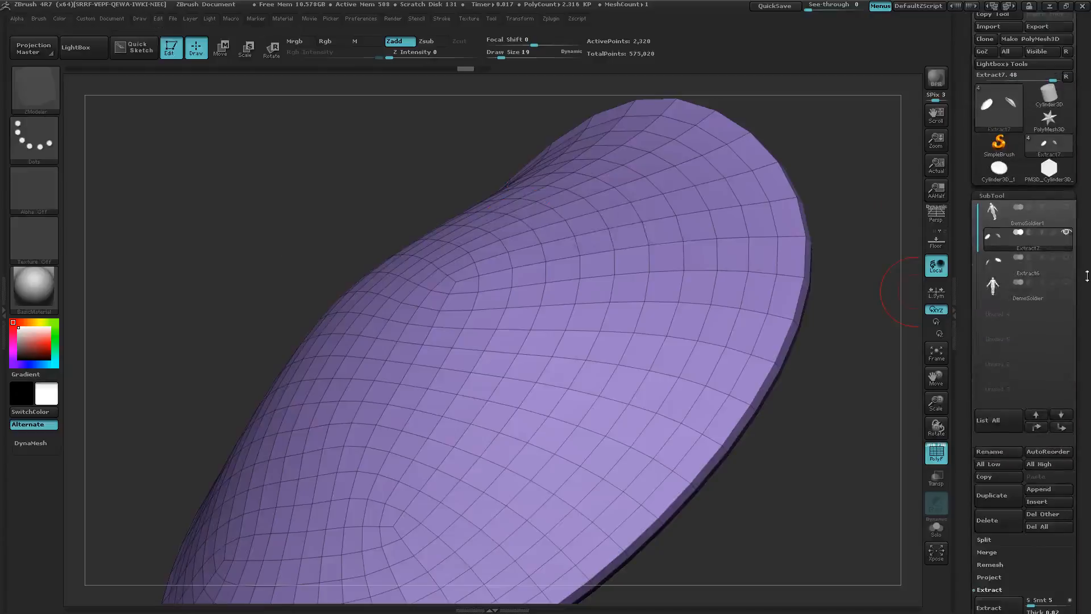
pyautogui.moveTo(1049, 173)
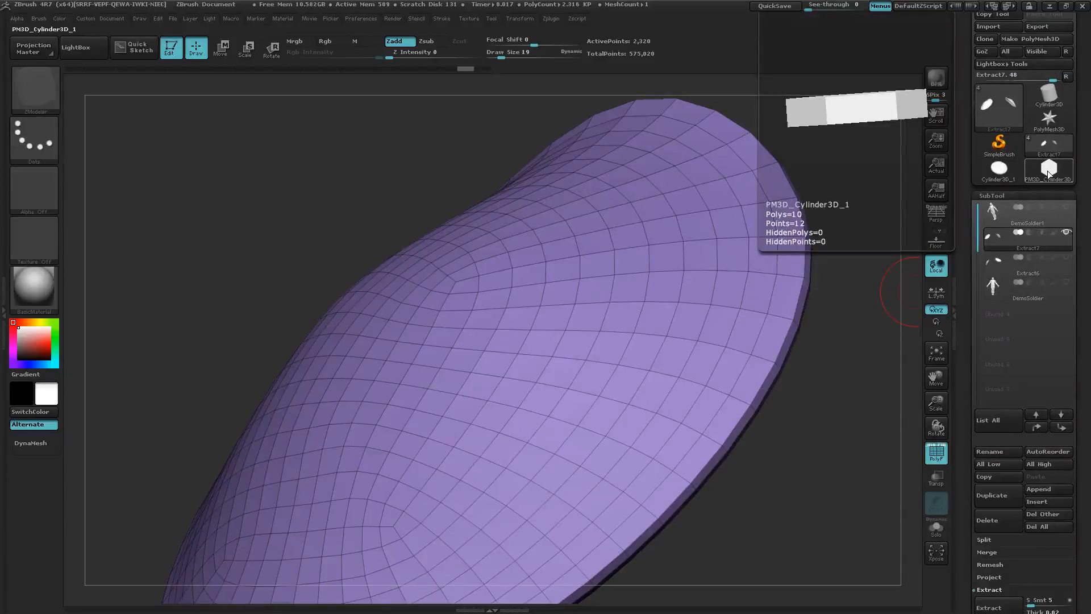
pyautogui.click(1048, 171)
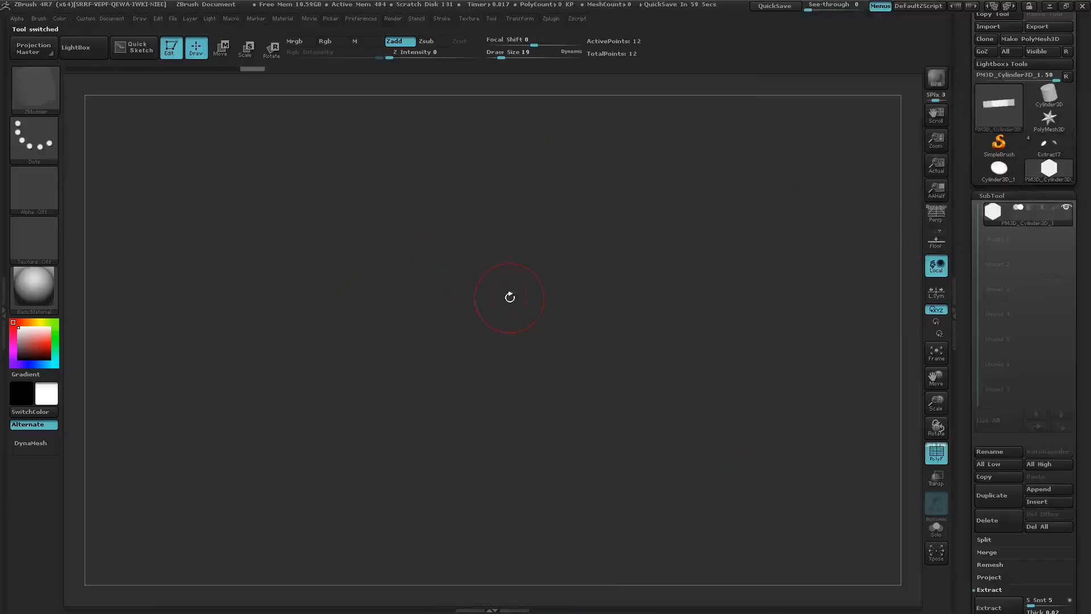
pyautogui.moveTo(590, 320); pyautogui.dragTo(553, 433)
pyautogui.keyDown('ctrl'); pyautogui.moveTo(672, 422); pyautogui.dragTo(533, 390, button='right'); pyautogui.keyUp('ctrl')
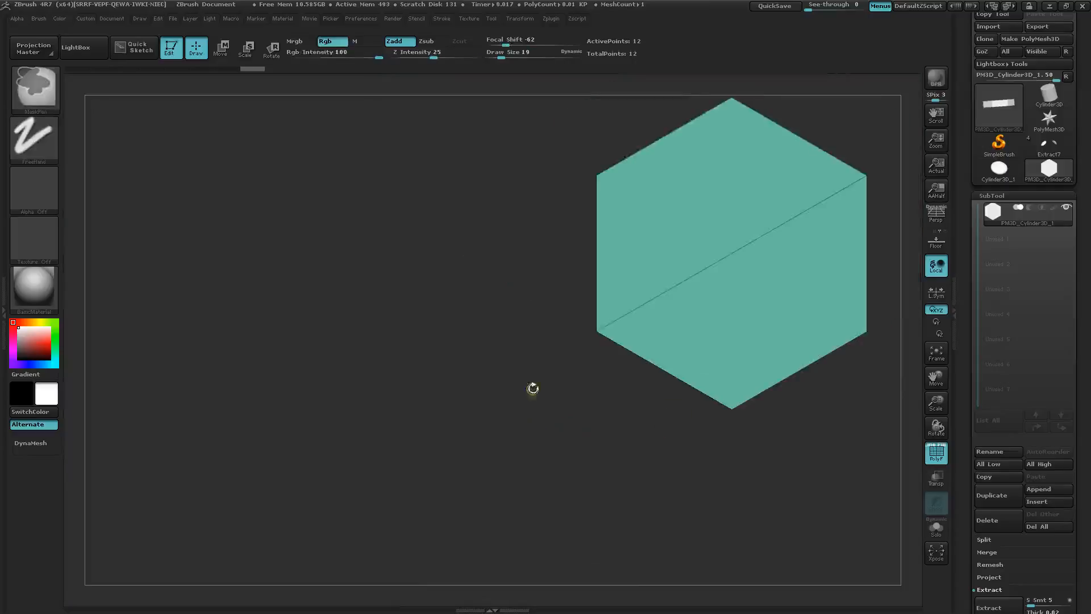
pyautogui.moveTo(761, 307)
pyautogui.keyDown('alt'); pyautogui.mouseDown(button='right')
pyautogui.moveTo(506, 380)
pyautogui.moveTo(516, 341)
pyautogui.moveTo(510, 373)
pyautogui.mouseUp(button='right'); pyautogui.keyUp('alt')
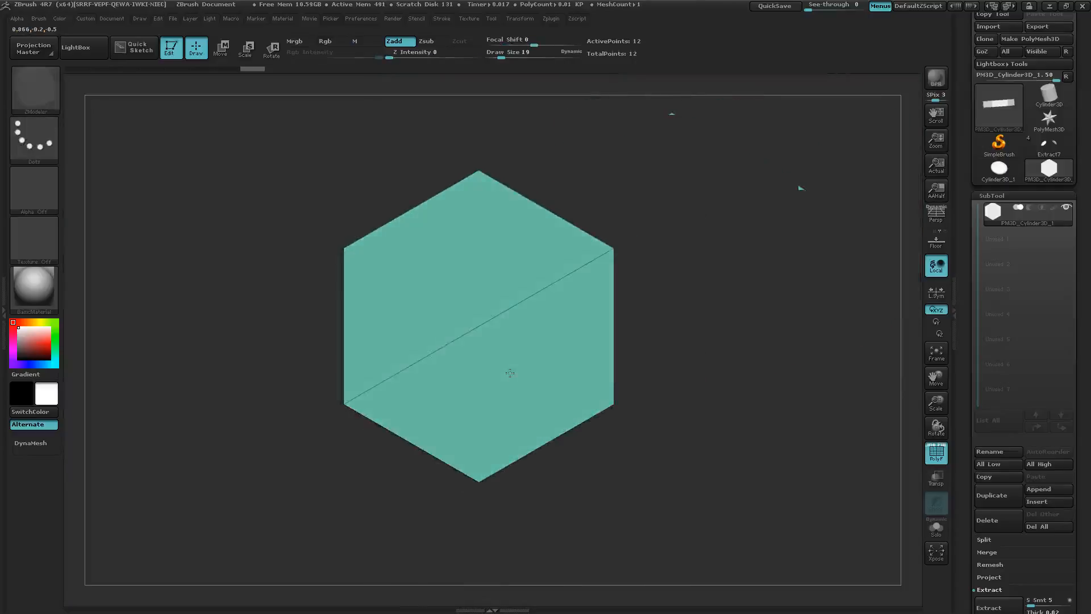
# - Create a new InsertMesh brush from the hexagonal cylinder, make a NanoMesh brush from it, and undo a test insertion
pyautogui.click(41, 19)
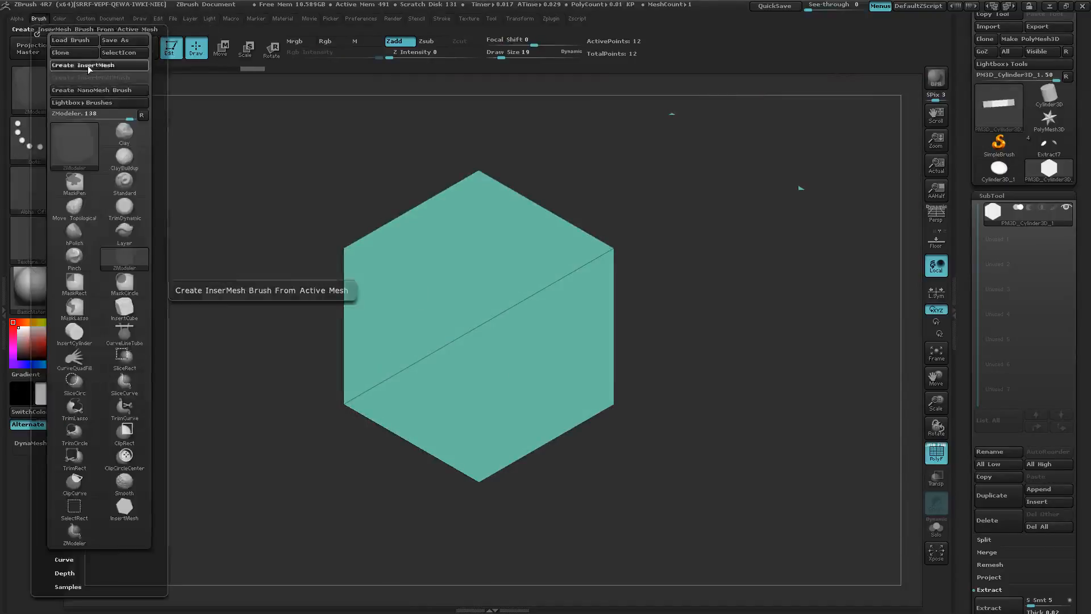
pyautogui.click(85, 65)
pyautogui.click(480, 201)
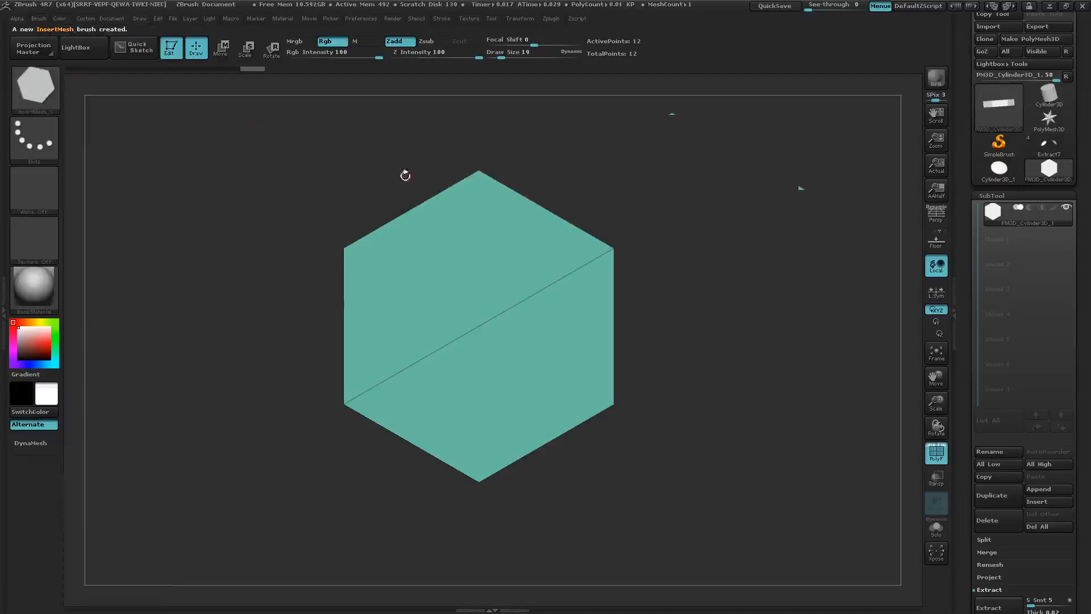
pyautogui.click(40, 19)
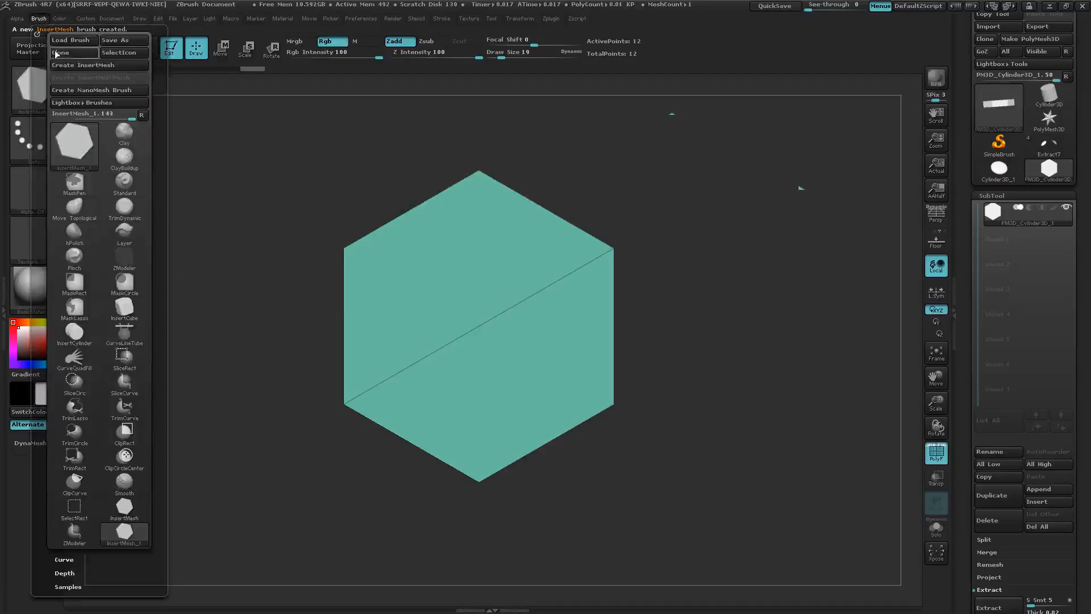
pyautogui.click(76, 90)
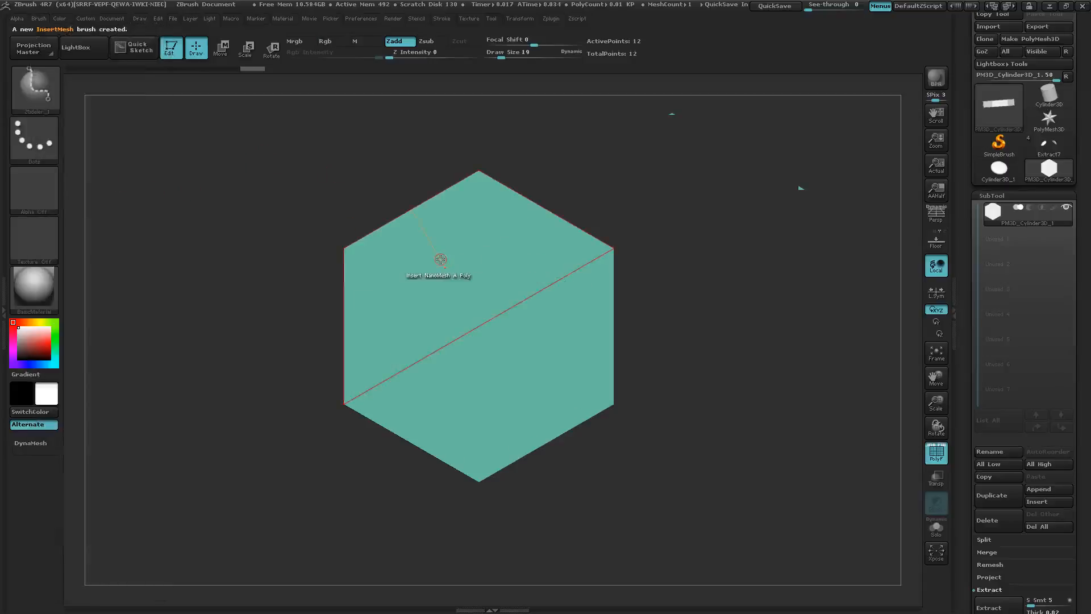
pyautogui.moveTo(486, 394); pyautogui.dragTo(497, 345)
pyautogui.hotkey('ctrl', 'z')
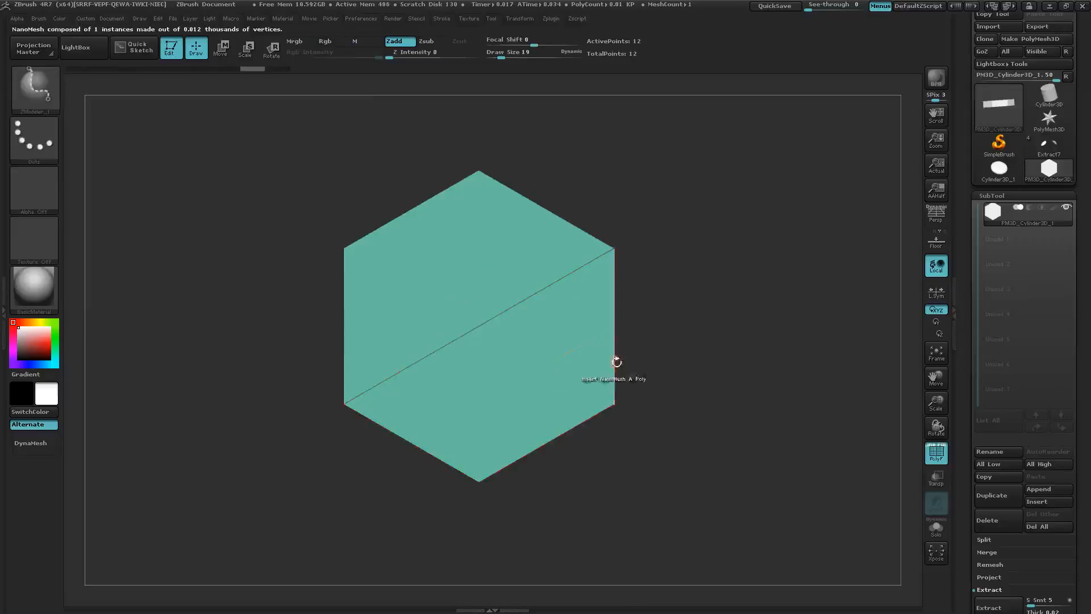
# - Switch back to the Extract7 shoulder pads and frame one pad's outer surface
pyautogui.click(1049, 147)
pyautogui.moveTo(847, 231); pyautogui.dragTo(395, 375)
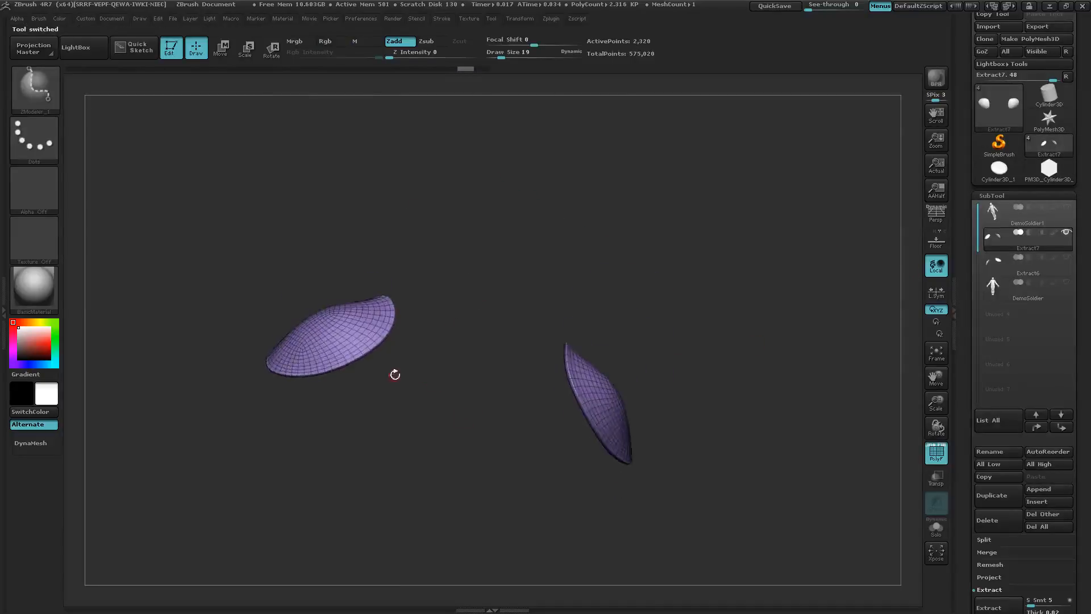
pyautogui.moveTo(378, 397)
pyautogui.keyDown('ctrl'); pyautogui.mouseDown(button='right')
pyautogui.moveTo(528, 358)
pyautogui.moveTo(490, 360)
pyautogui.mouseUp(button='right'); pyautogui.keyUp('ctrl')
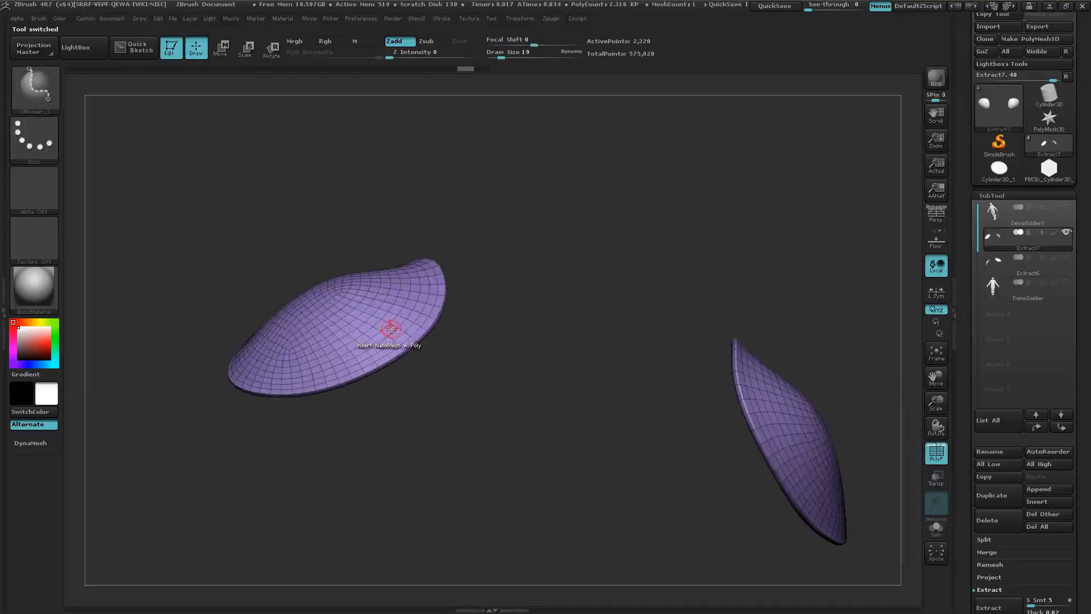
# - Try inserting the hexagonal NanoMesh with the Polygroup All target, inspect the pad's surfaces, and undo the insertion
pyautogui.press('space')
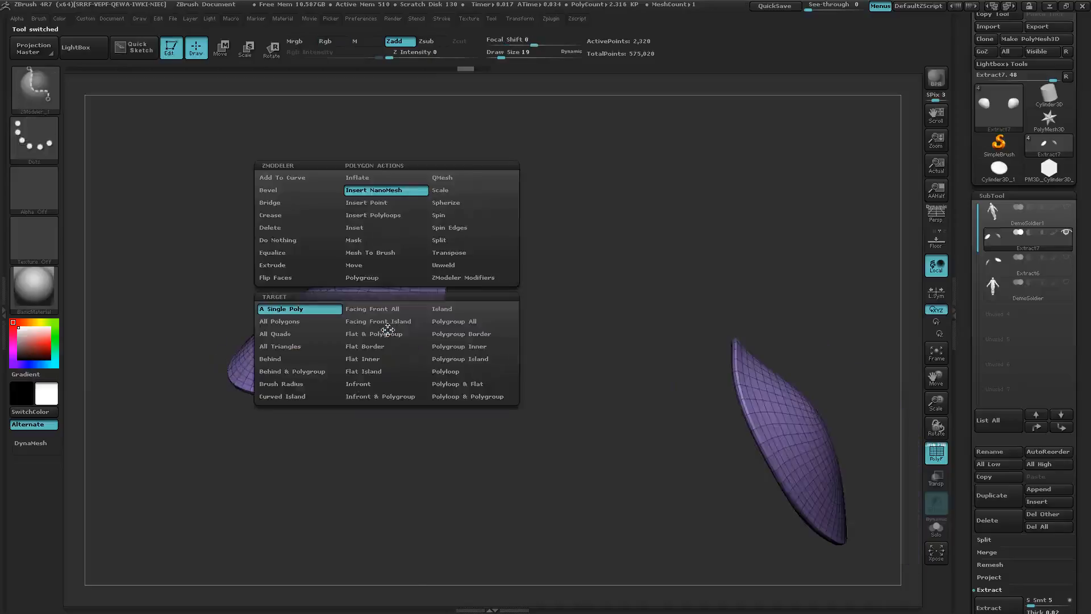
pyautogui.click(446, 322)
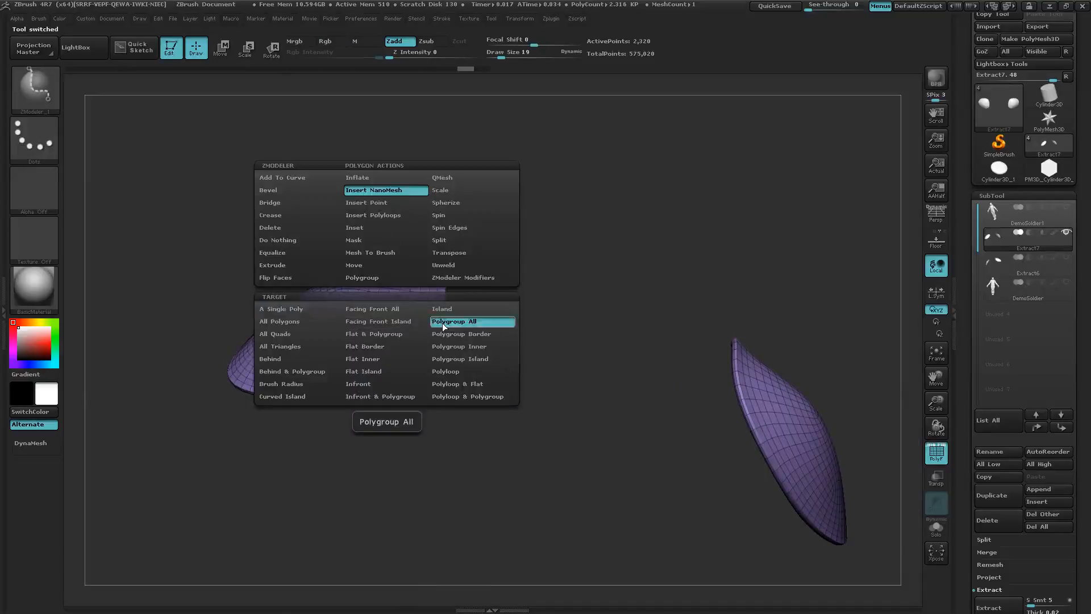
pyautogui.click(400, 325)
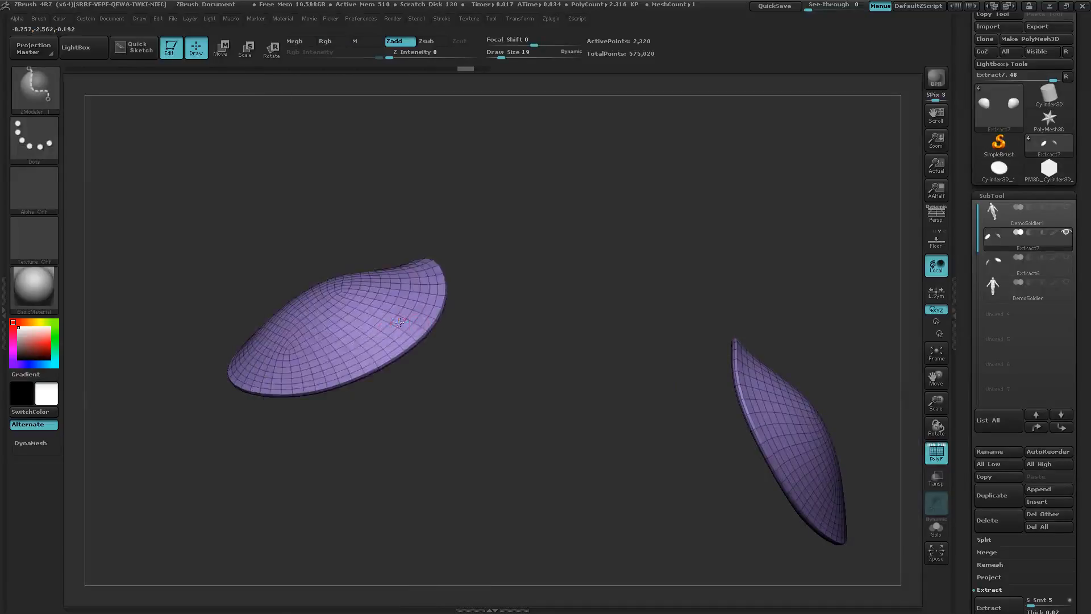
pyautogui.moveTo(382, 265); pyautogui.dragTo(376, 245)
pyautogui.moveTo(417, 345)
pyautogui.mouseDown(button='right')
pyautogui.moveTo(347, 398)
pyautogui.moveTo(667, 336)
pyautogui.moveTo(556, 421)
pyautogui.moveTo(523, 424)
pyautogui.moveTo(506, 390)
pyautogui.moveTo(502, 310)
pyautogui.moveTo(504, 336)
pyautogui.mouseUp(button='right')
pyautogui.hotkey('ctrl', 'z')
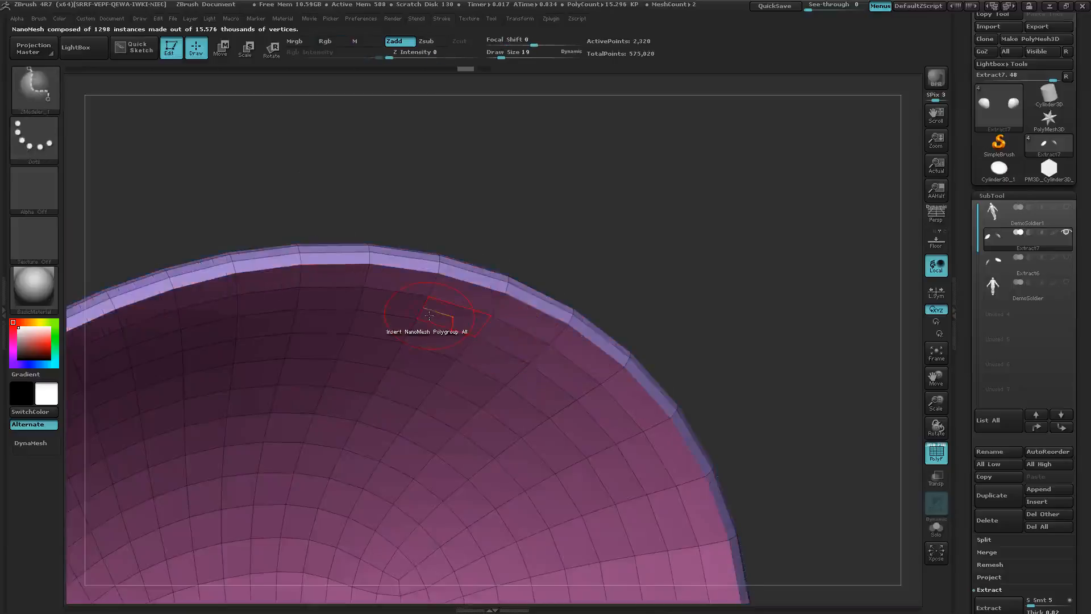
# - Set the Insert NanoMesh target to Polygroup Island
pyautogui.moveTo(427, 323); pyautogui.dragTo(446, 479, button='right')
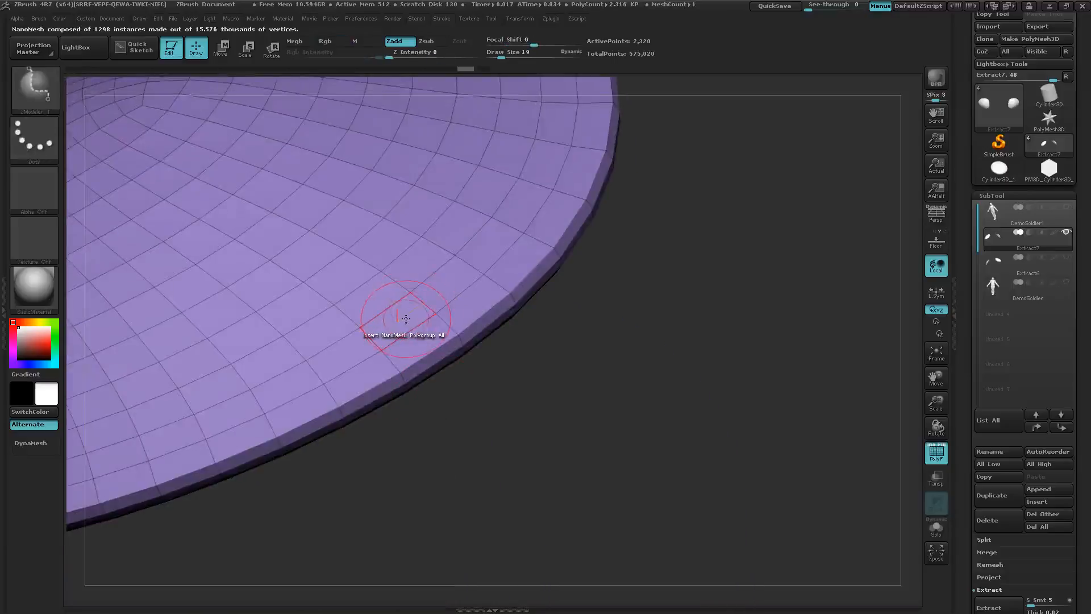
pyautogui.rightClick(406, 318)
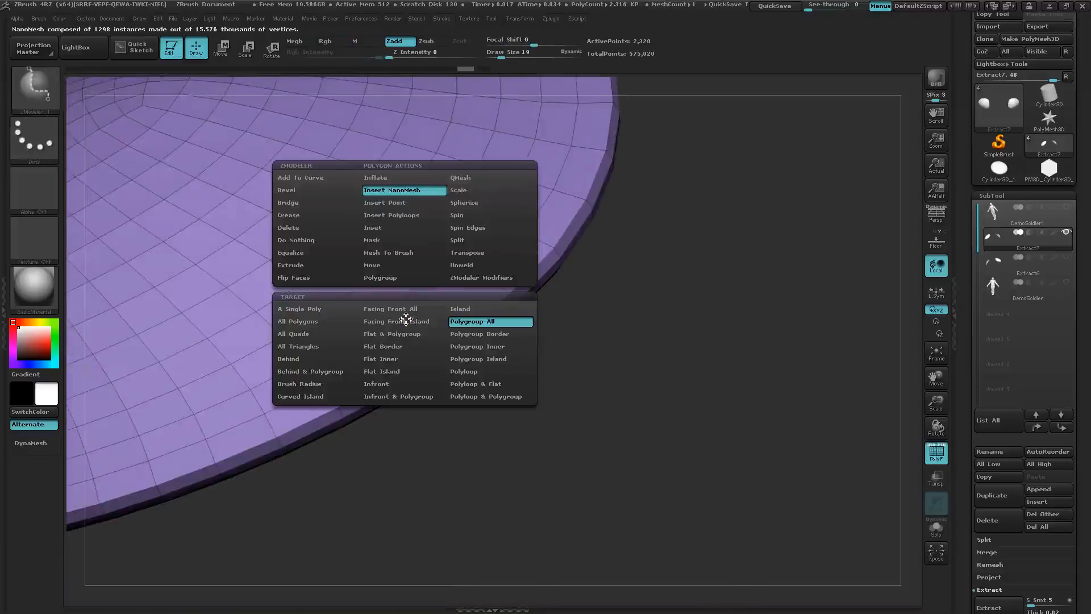
pyautogui.click(480, 360)
# - Try inserting hexagonal NanoMesh instances over one pad's outer polygroup island, then undo the insertion
pyautogui.moveTo(398, 321); pyautogui.dragTo(364, 179)
pyautogui.moveTo(417, 212); pyautogui.dragTo(485, 461, button='right')
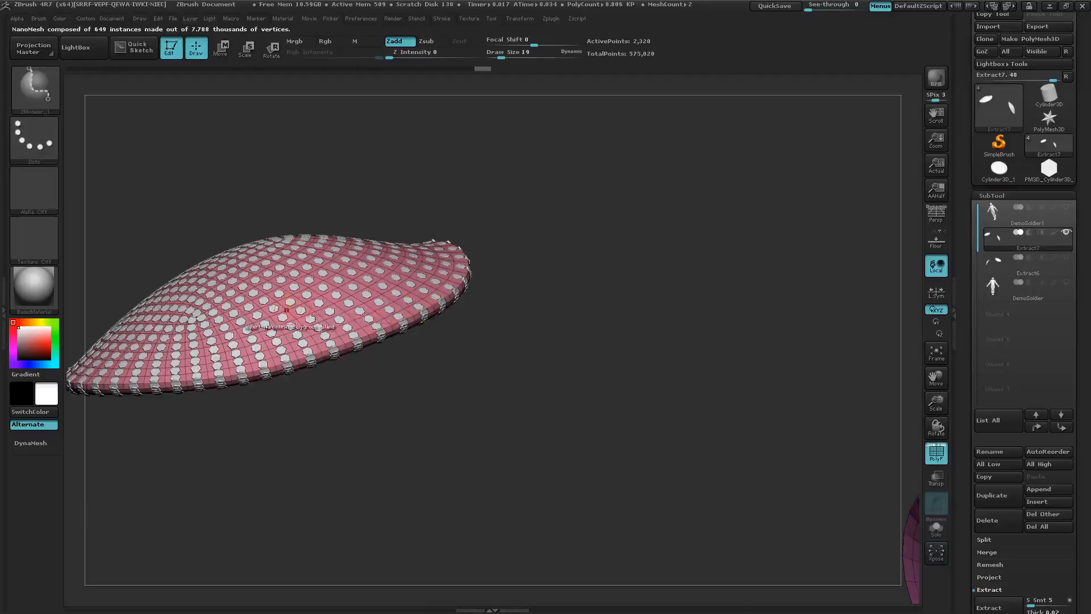
pyautogui.press('ctrl')
pyautogui.hotkey('ctrl', 'z')
pyautogui.moveTo(462, 394)
pyautogui.mouseDown(button='right')
pyautogui.moveTo(433, 413)
pyautogui.moveTo(436, 438)
pyautogui.mouseUp(button='right')
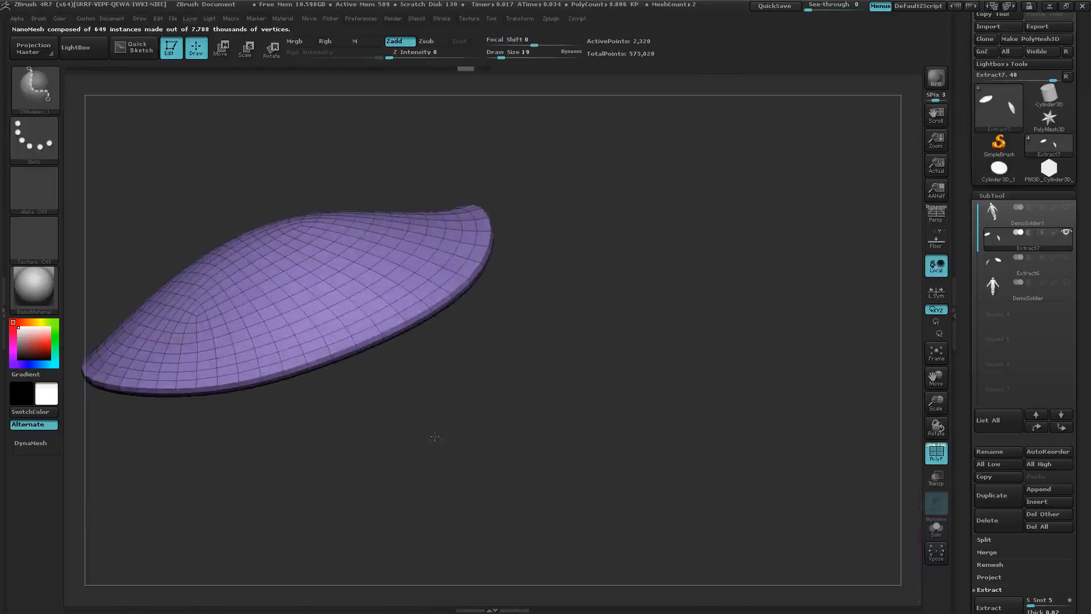
# - Isolate the pads' outer surface and rim polygroup, hiding the inner surface, and examine the rim up close
pyautogui.hotkey('ctrl', 'shift')
pyautogui.moveTo(496, 502)
pyautogui.mouseDown()
pyautogui.moveTo(504, 507)
pyautogui.moveTo(468, 382)
pyautogui.moveTo(477, 438)
pyautogui.moveTo(515, 435)
pyautogui.mouseUp()
pyautogui.moveTo(515, 434)
pyautogui.mouseDown(button='right')
pyautogui.moveTo(493, 418)
pyautogui.moveTo(570, 397)
pyautogui.mouseUp(button='right')
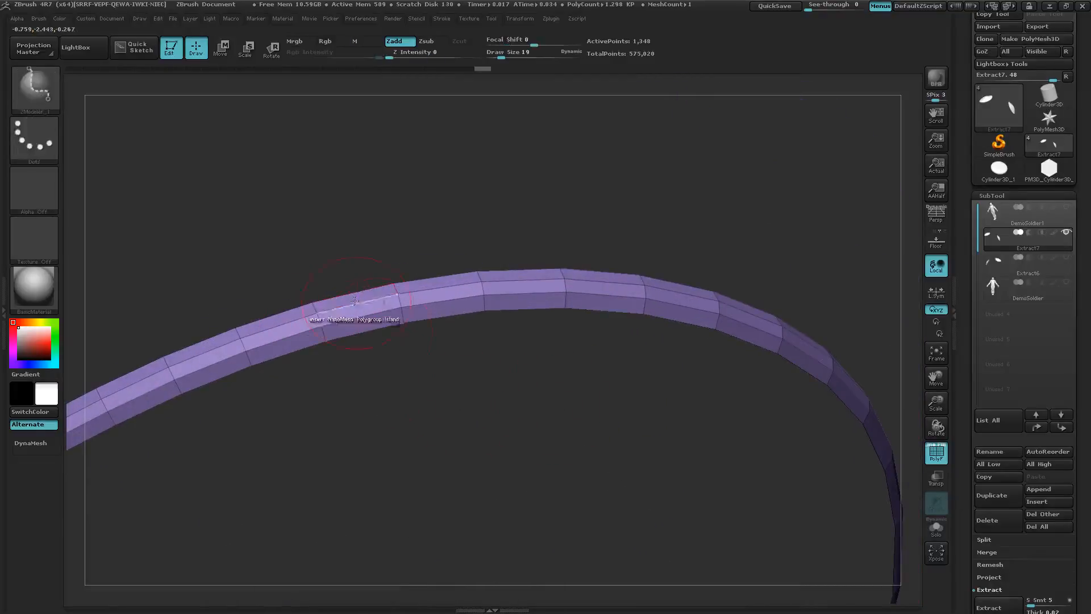
# - Shrink the visible part of the shoulder pads twice to hide the outermost rim polygon loops
pyautogui.moveTo(1090, 411); pyautogui.dragTo(1073, 243)
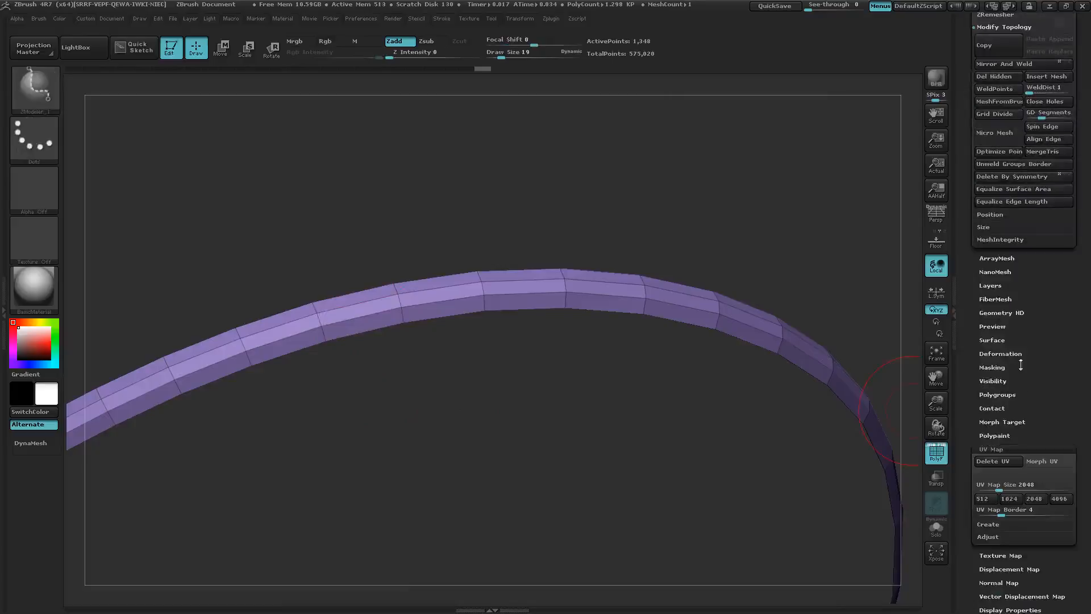
pyautogui.click(993, 380)
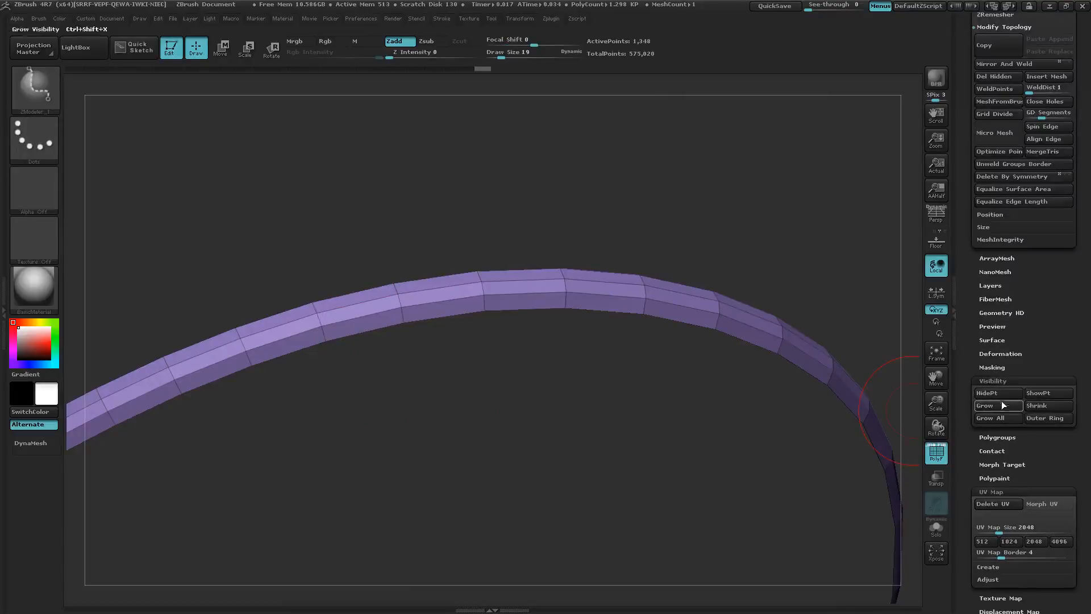
pyautogui.click(1034, 406)
pyautogui.click(1035, 407)
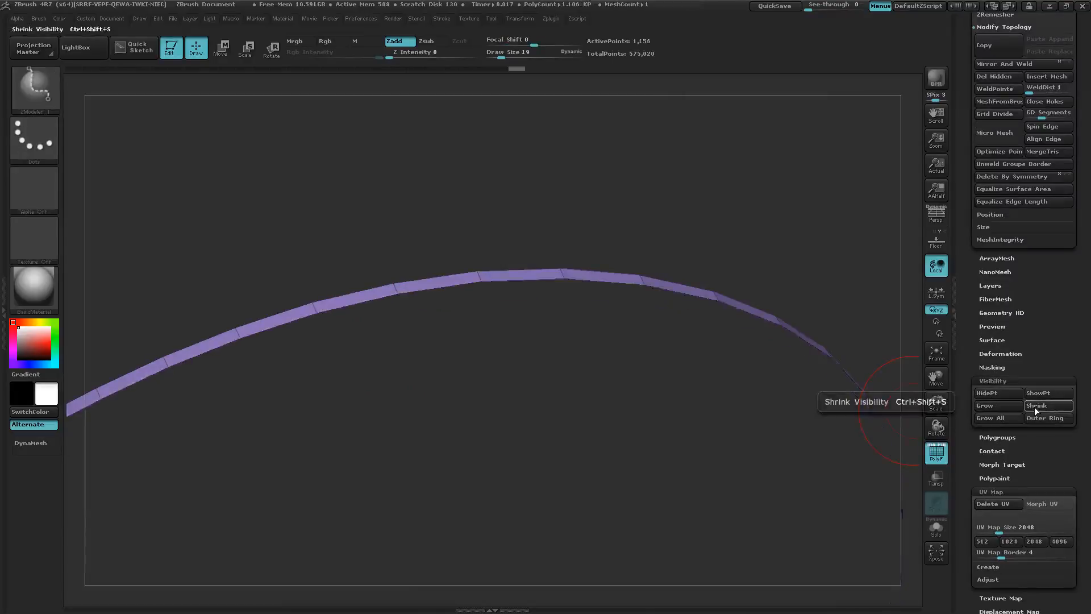
# - Shrink the visible part of the shoulder pads once more, leaving only the outer surface inside the rim
pyautogui.click(1034, 407)
pyautogui.moveTo(677, 361); pyautogui.dragTo(683, 467)
pyautogui.click(502, 310)
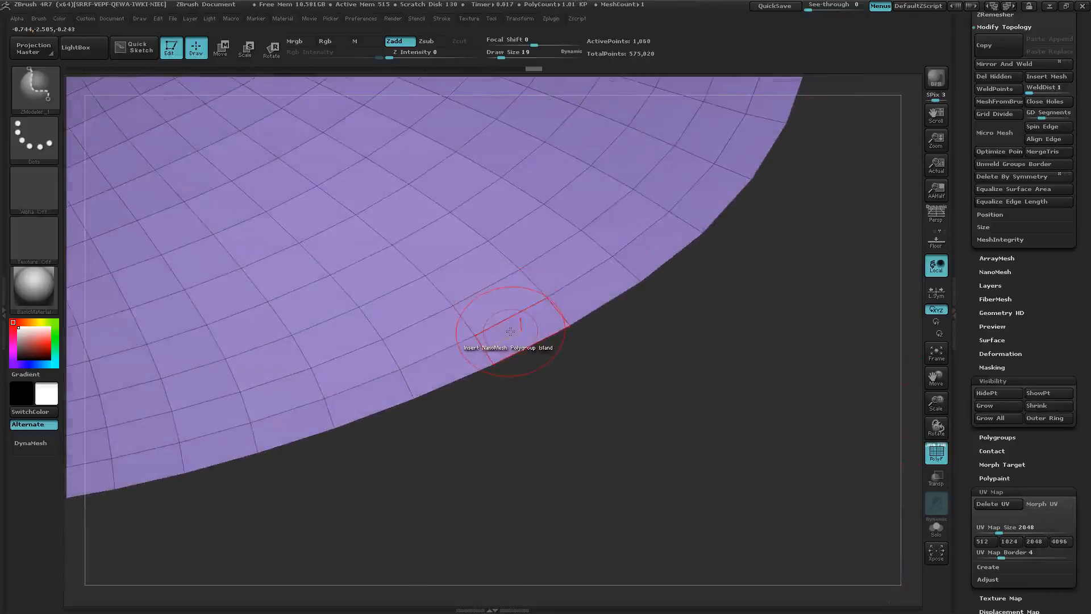
# - Try inserting hexagonal NanoMesh instances over the visible outer surface and inspect them along the rim, then undo the insertion
pyautogui.moveTo(450, 162); pyautogui.dragTo(445, 135)
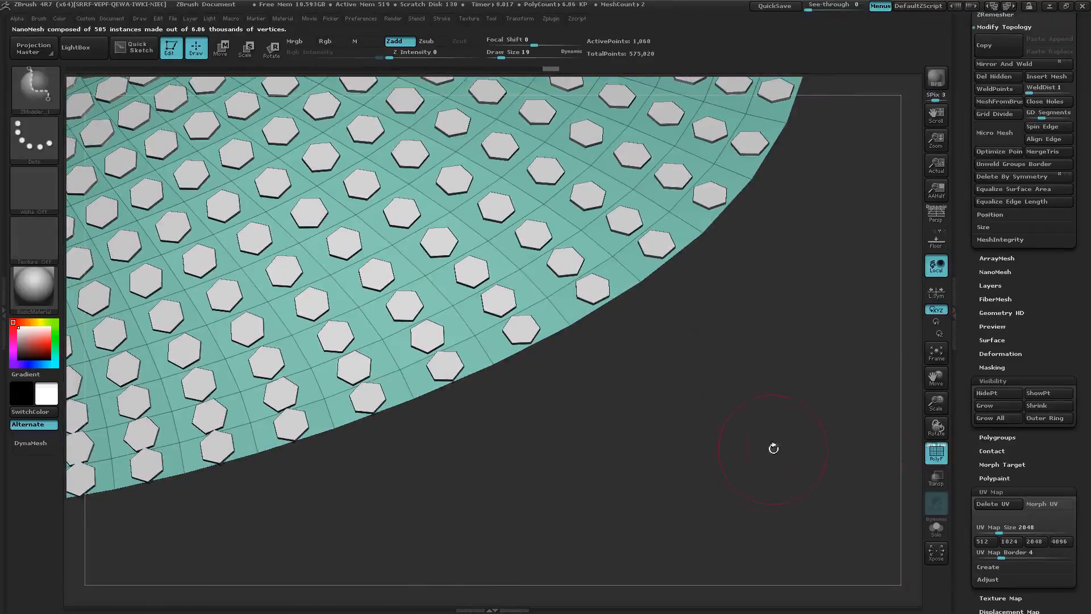
pyautogui.moveTo(766, 490)
pyautogui.mouseDown()
pyautogui.moveTo(707, 474)
pyautogui.moveTo(710, 489)
pyautogui.mouseUp()
pyautogui.press('ctrl')
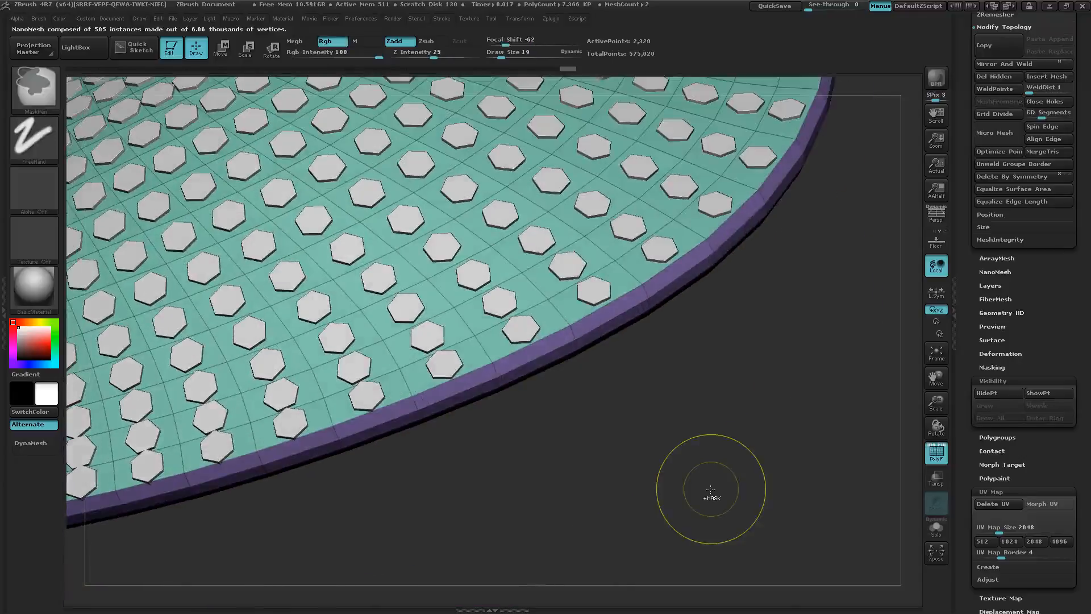
pyautogui.moveTo(639, 493)
pyautogui.mouseDown()
pyautogui.moveTo(629, 299)
pyautogui.moveTo(608, 398)
pyautogui.moveTo(558, 372)
pyautogui.mouseUp()
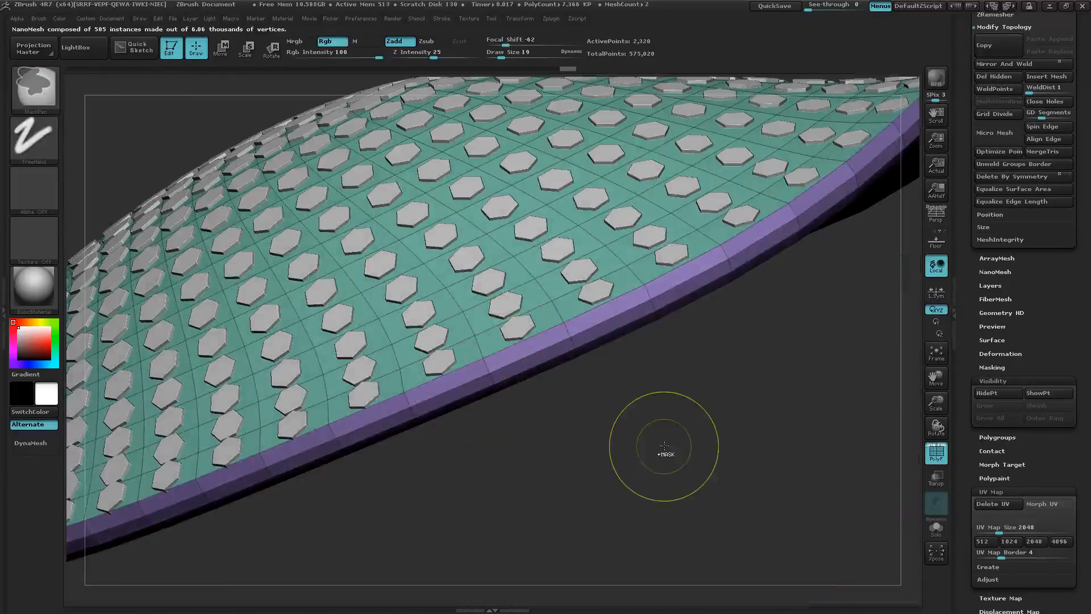
pyautogui.hotkey('ctrl', 'z')
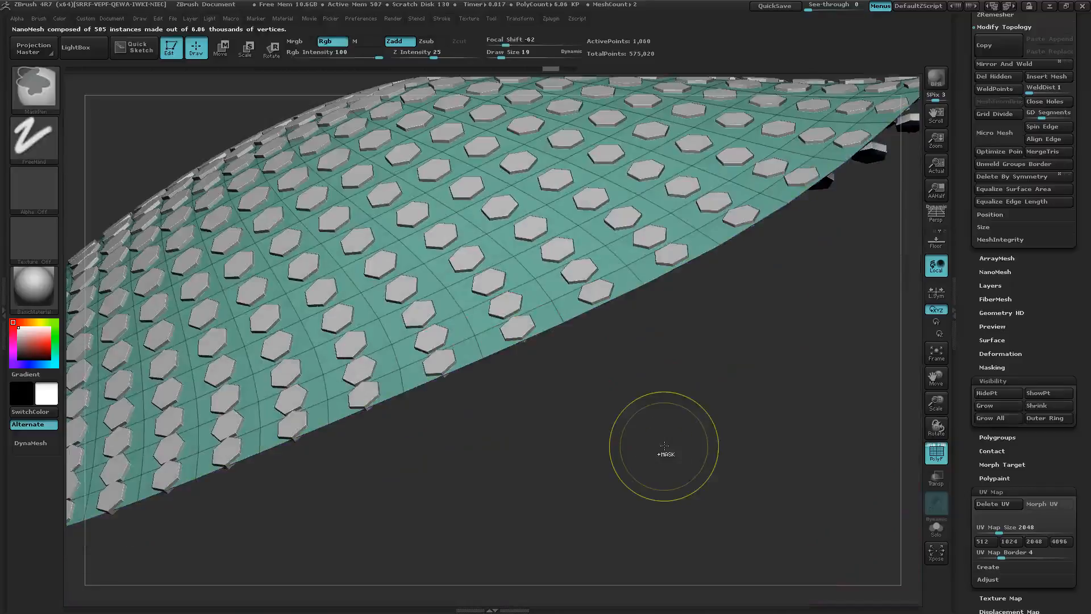
pyautogui.hotkey('ctrl', 'z')
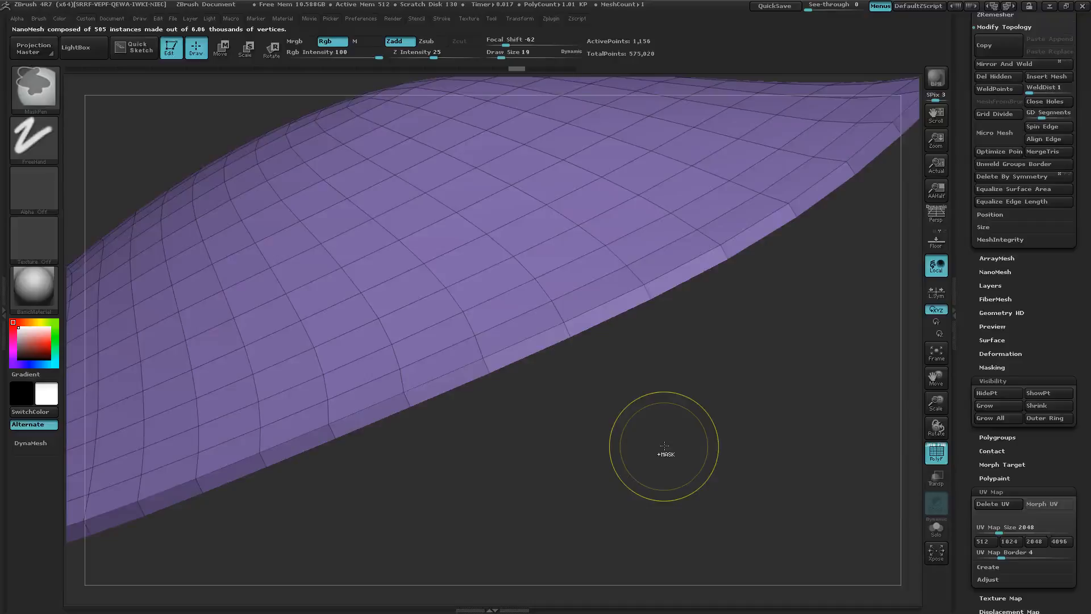
pyautogui.hotkey('ctrl', 'z')
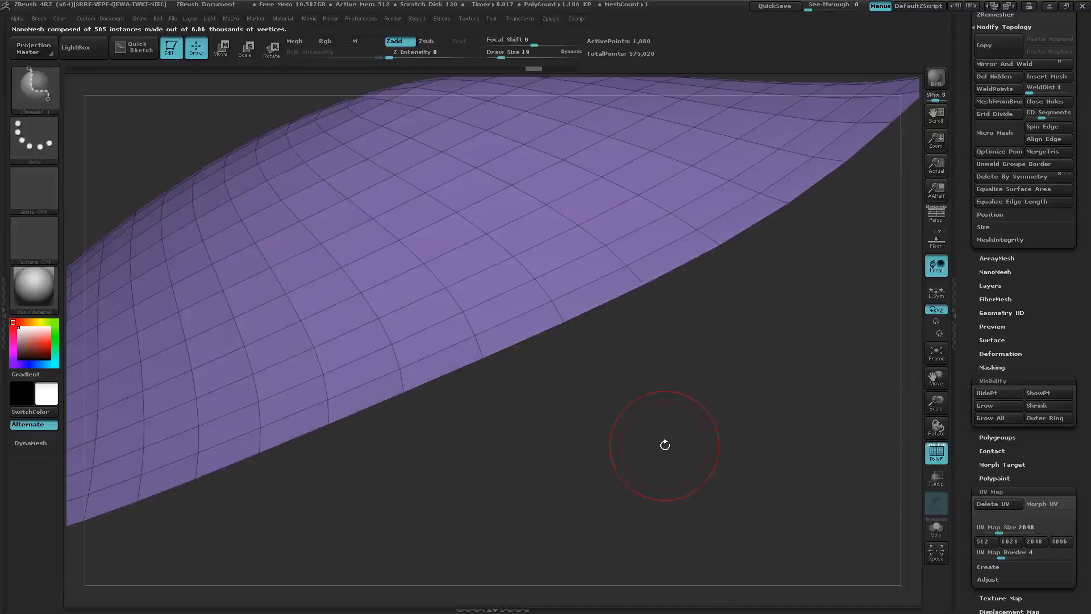
# - Mask the entire visible outer surface of the shoulder pads
pyautogui.keyDown('ctrl'); pyautogui.moveTo(725, 470); pyautogui.dragTo(476, 430, button='right'); pyautogui.keyUp('ctrl')
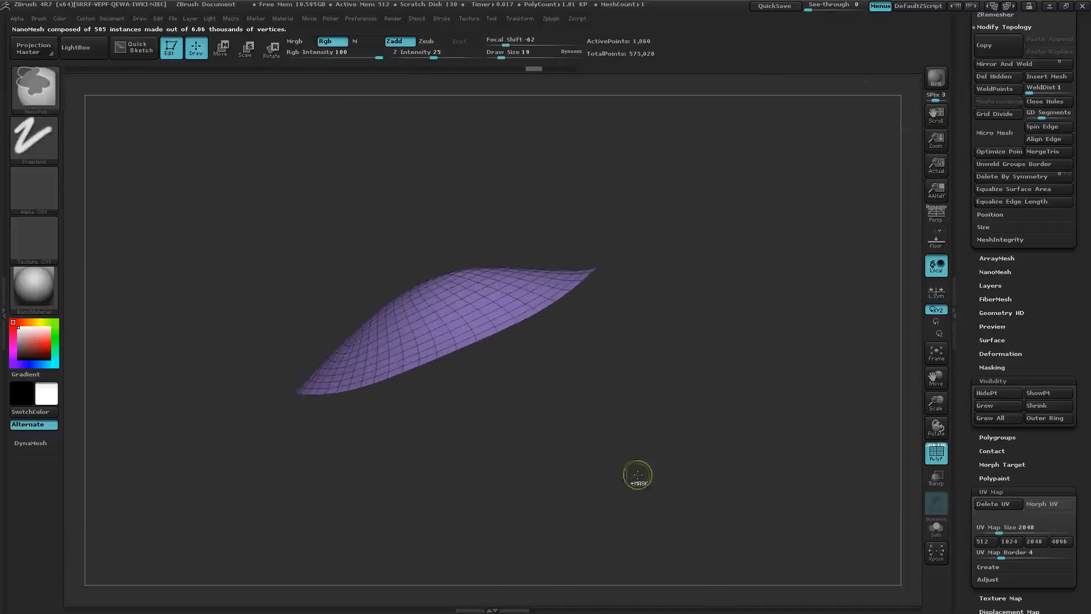
pyautogui.keyDown('ctrl'); pyautogui.click(535, 472); pyautogui.keyUp('ctrl')
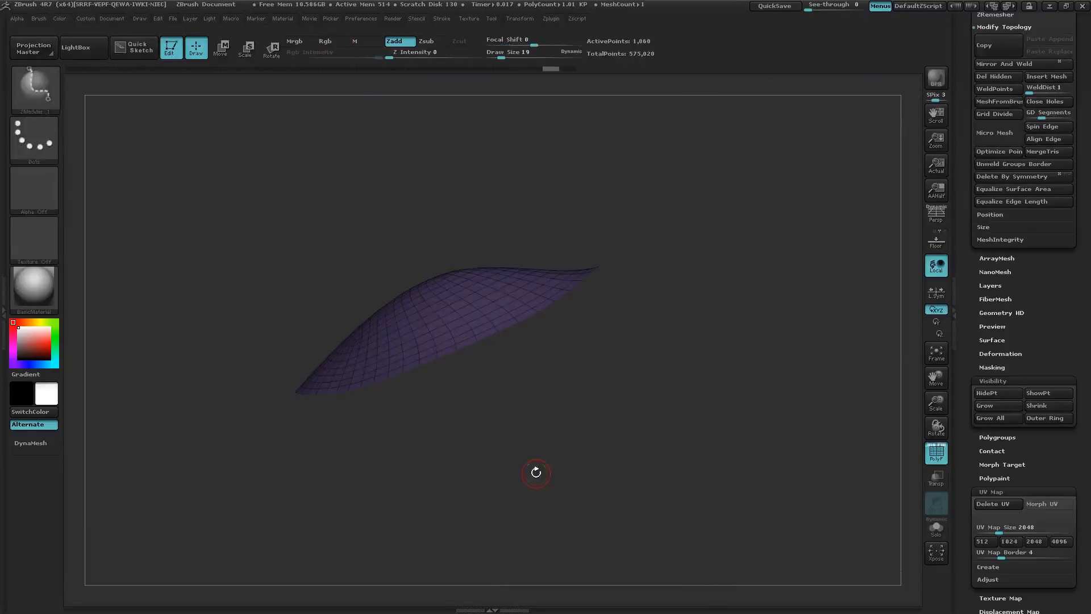
pyautogui.press('ctrl')
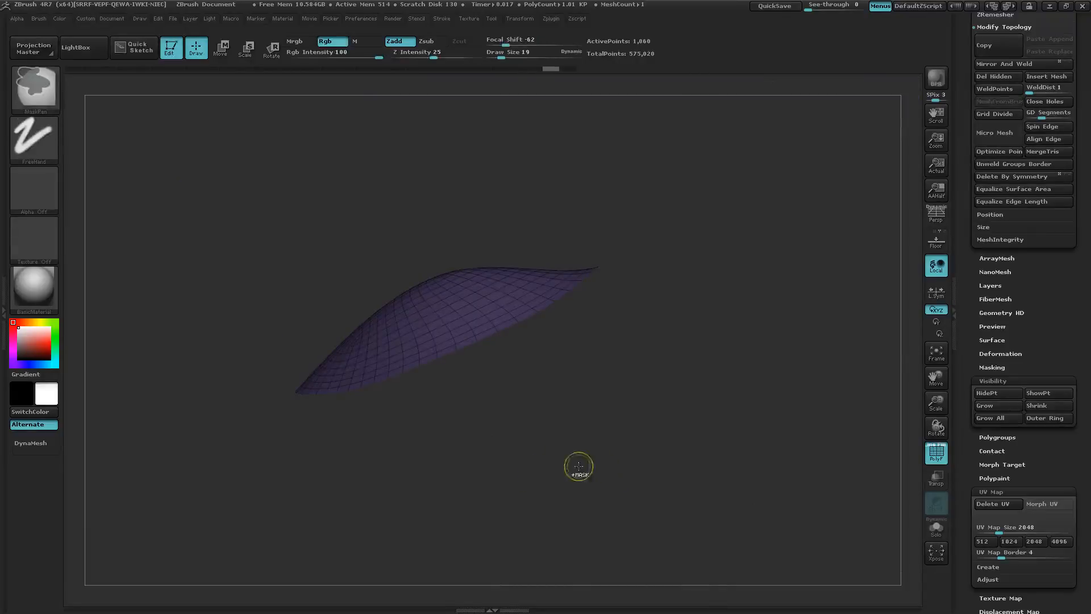
pyautogui.moveTo(524, 464)
pyautogui.mouseDown()
pyautogui.moveTo(623, 488)
pyautogui.moveTo(609, 487)
pyautogui.mouseUp()
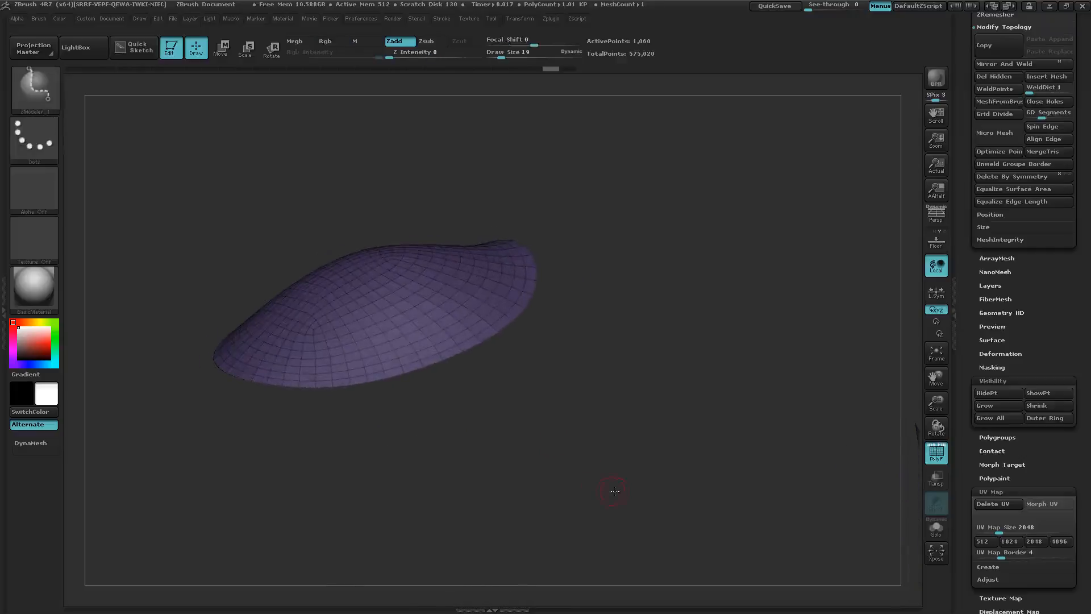
# - Unhide the rest of the shoulder pads and invert the mask so the outer surface is unmasked
pyautogui.press('ctrl')
pyautogui.hotkey('ctrl', 'shift')
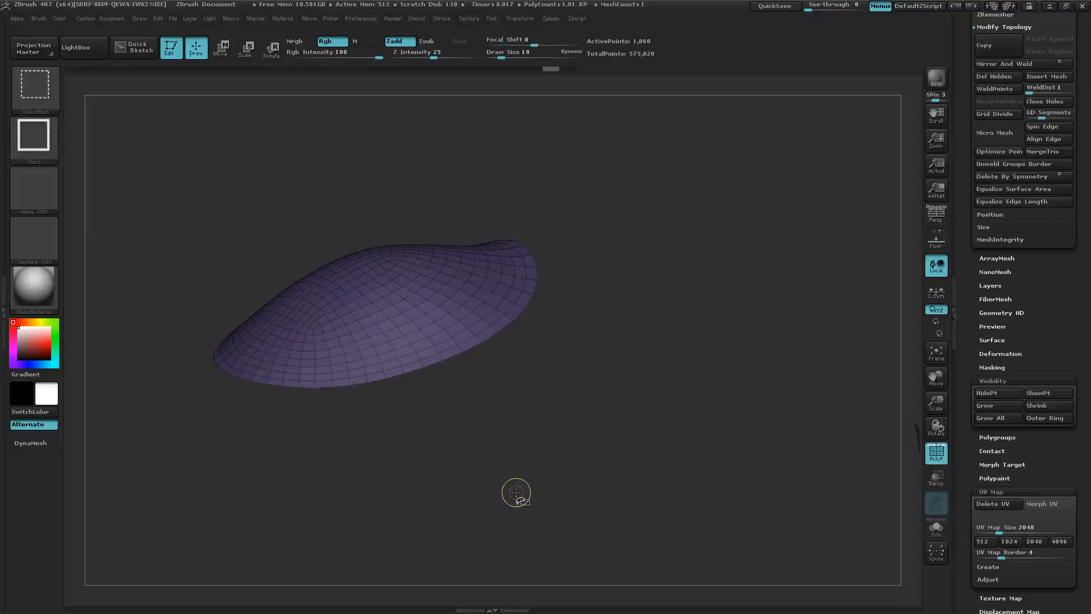
pyautogui.keyDown('ctrl'); pyautogui.keyDown('shift'); pyautogui.click(516, 492); pyautogui.keyUp('shift'); pyautogui.keyUp('ctrl')
pyautogui.moveTo(514, 492); pyautogui.dragTo(498, 437)
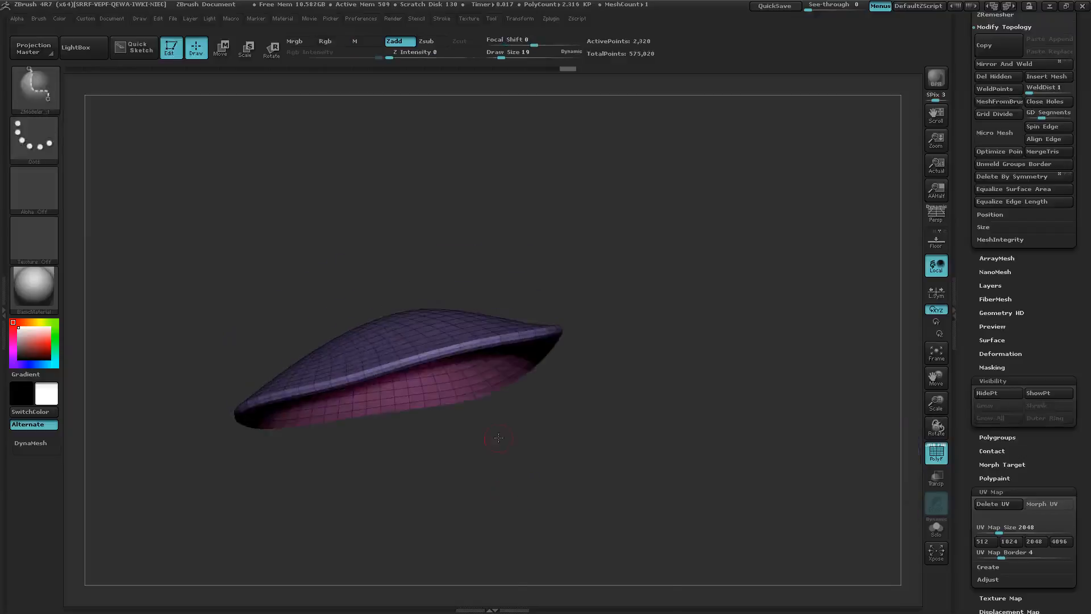
pyautogui.hotkey('ctrl', 'shift')
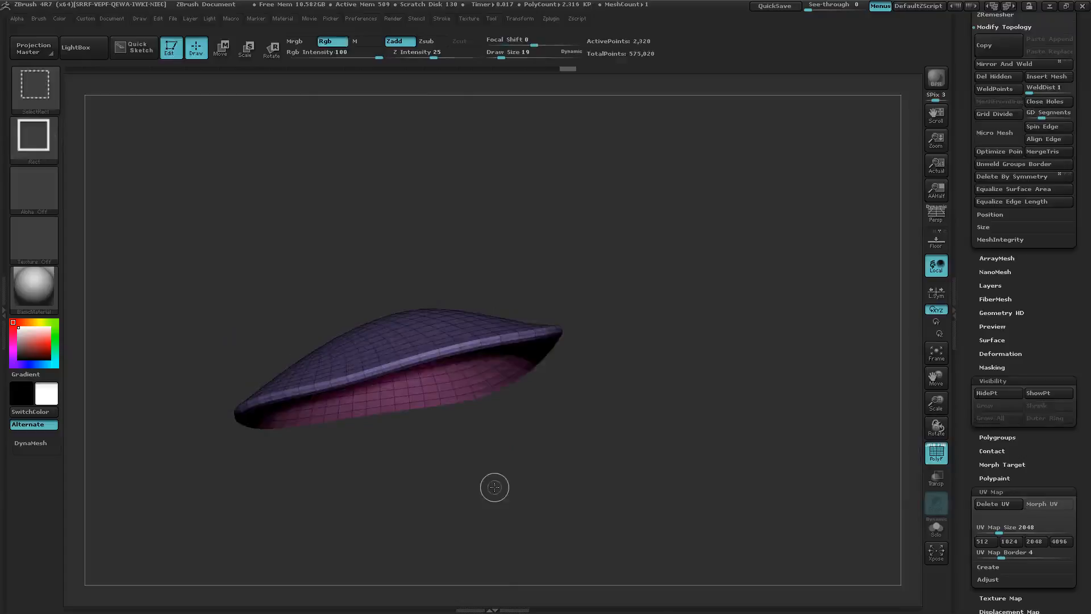
pyautogui.press('ctrl')
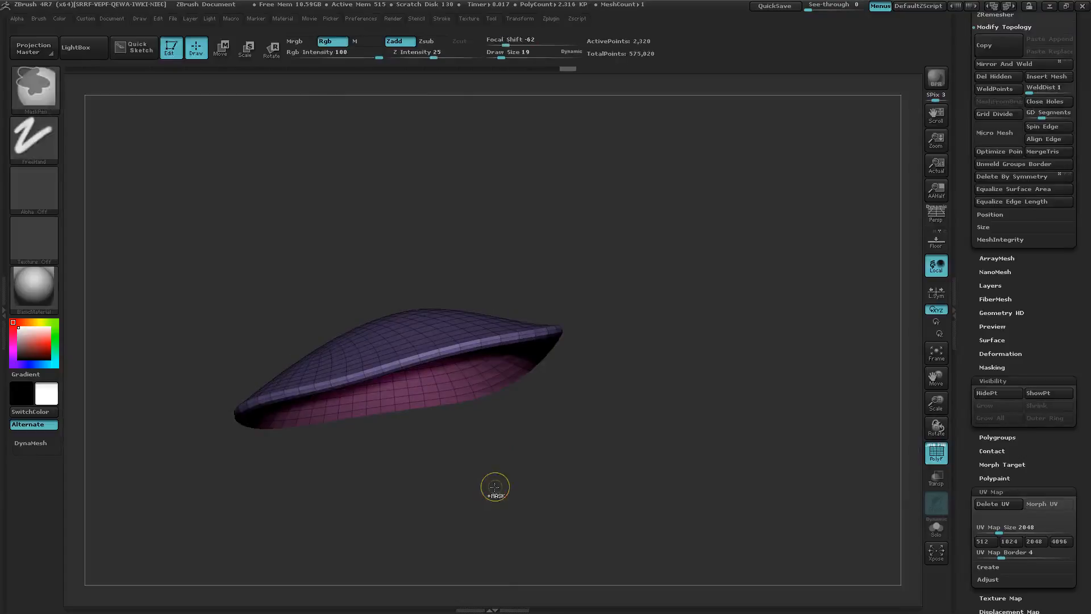
pyautogui.keyDown('ctrl'); pyautogui.click(495, 486); pyautogui.keyUp('ctrl')
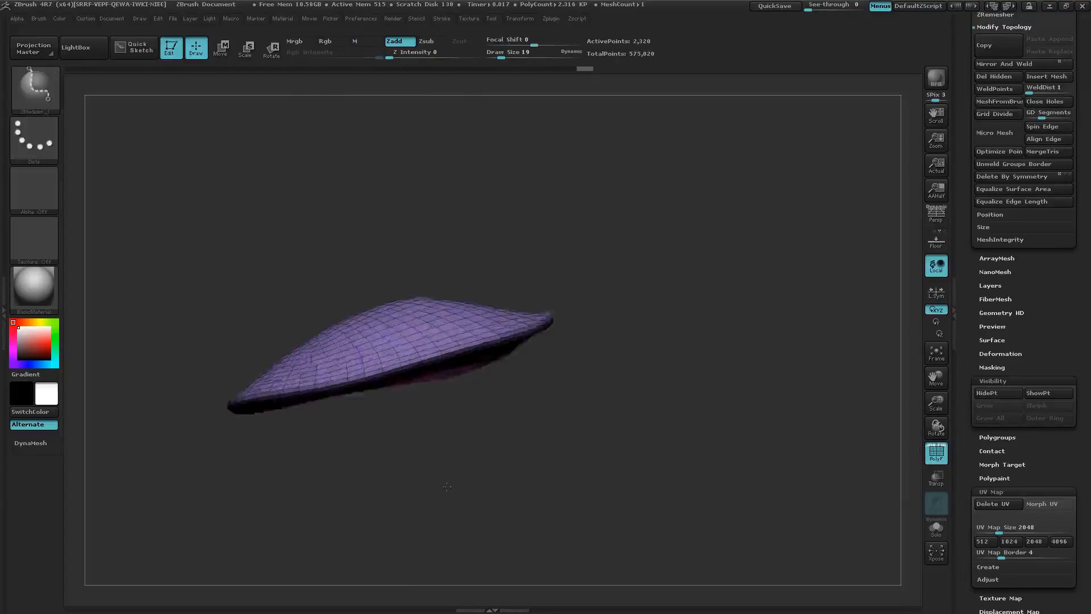
pyautogui.moveTo(494, 487)
pyautogui.mouseDown()
pyautogui.moveTo(462, 517)
pyautogui.moveTo(453, 433)
pyautogui.mouseUp()
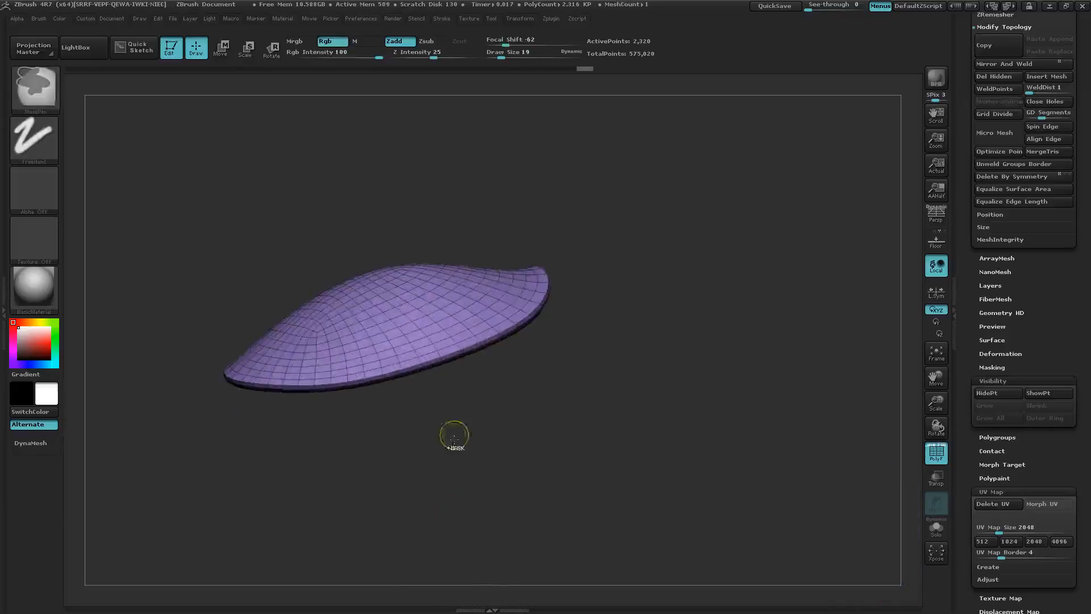
# - Try inserting small hexagonal NanoMesh instances over the pad's outer polygroup island, inspect them at the rim, then undo the insertion
pyautogui.keyDown('ctrl'); pyautogui.moveTo(453, 433); pyautogui.dragTo(834, 358, button='right'); pyautogui.keyUp('ctrl')
pyautogui.moveTo(468, 356)
pyautogui.mouseDown()
pyautogui.moveTo(382, 111)
pyautogui.moveTo(423, 234)
pyautogui.mouseUp()
pyautogui.moveTo(572, 522); pyautogui.dragTo(567, 469)
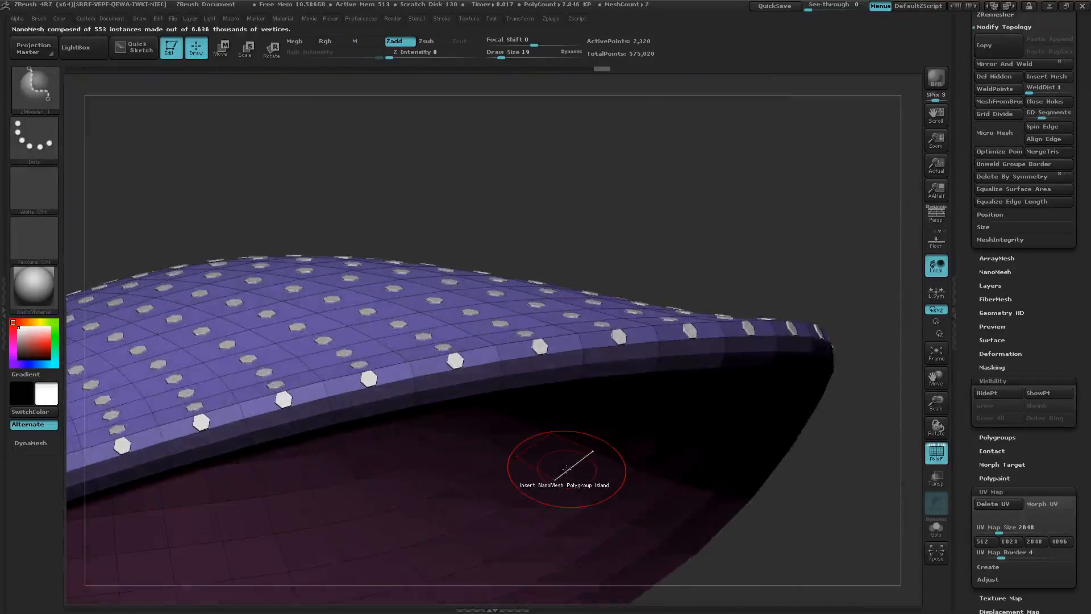
pyautogui.moveTo(689, 509)
pyautogui.keyDown('ctrl'); pyautogui.mouseDown(button='right')
pyautogui.moveTo(614, 443)
pyautogui.moveTo(560, 522)
pyautogui.moveTo(567, 546)
pyautogui.mouseUp(button='right'); pyautogui.keyUp('ctrl')
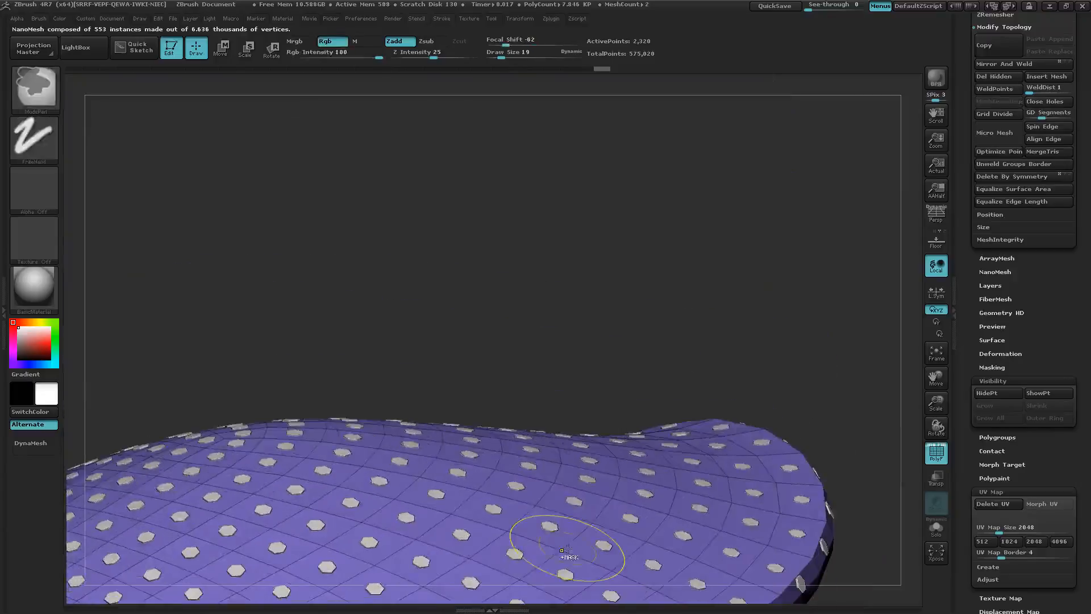
pyautogui.hotkey('ctrl', 'z')
# - Insert larger hexagonal NanoMesh instances over the outer polygroup island, enlarging them until they nearly touch
pyautogui.moveTo(550, 526)
pyautogui.mouseDown()
pyautogui.moveTo(533, 67)
pyautogui.moveTo(539, 89)
pyautogui.mouseUp()
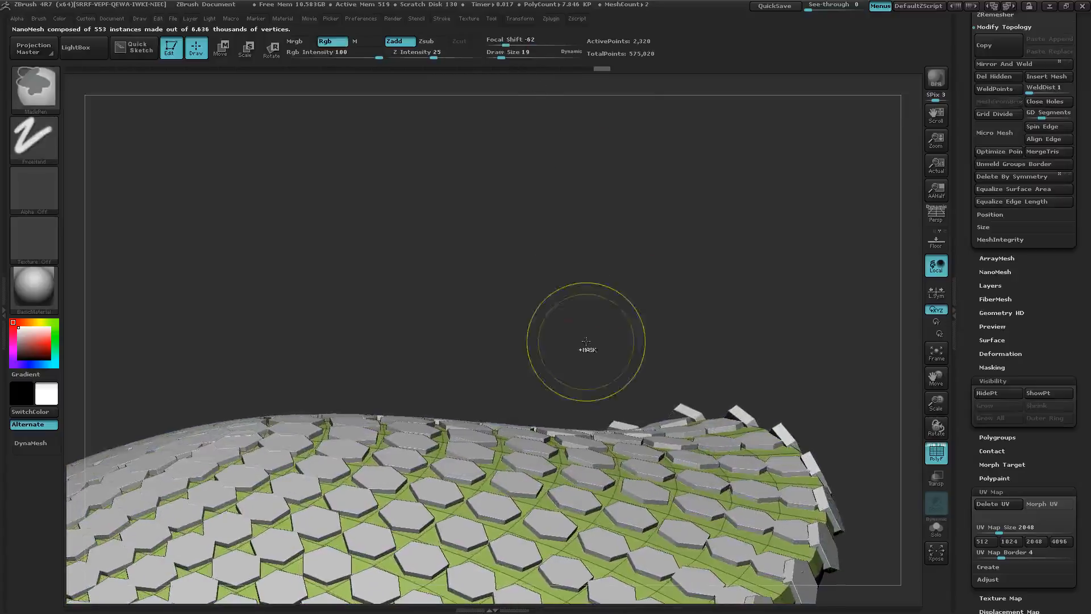
pyautogui.keyDown('ctrl'); pyautogui.moveTo(585, 343); pyautogui.dragTo(361, 358, button='right'); pyautogui.keyUp('ctrl')
pyautogui.moveTo(361, 357)
pyautogui.mouseDown()
pyautogui.moveTo(412, 407)
pyautogui.moveTo(397, 426)
pyautogui.moveTo(398, 495)
pyautogui.moveTo(392, 449)
pyautogui.moveTo(442, 352)
pyautogui.moveTo(433, 360)
pyautogui.mouseUp()
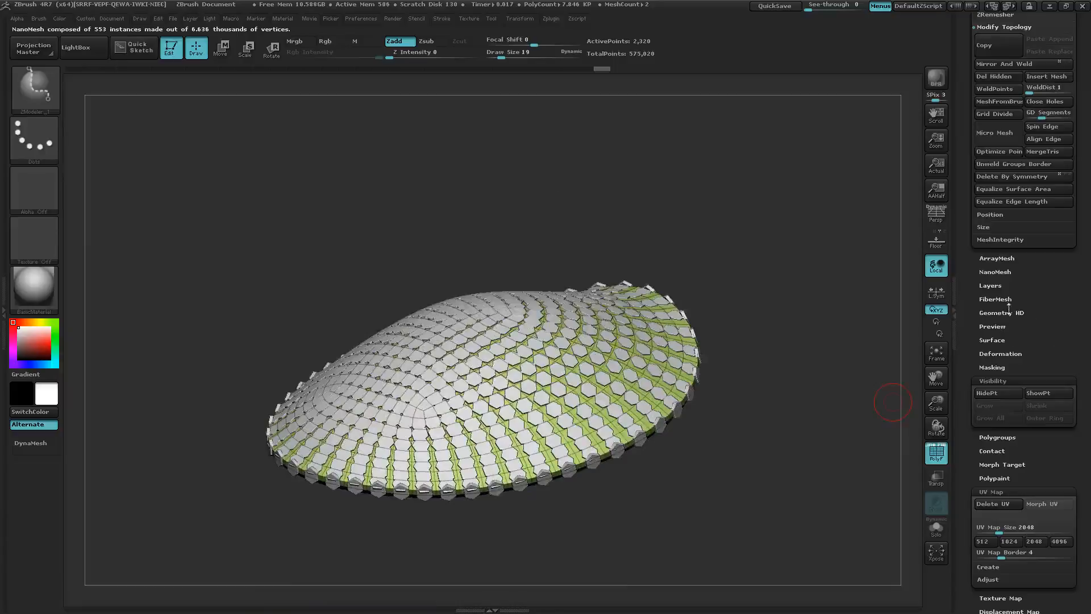
# - Switch the NanoMesh hexagons to Fit mode and set their size to 1.01567
pyautogui.moveTo(1089, 396); pyautogui.dragTo(1085, 365)
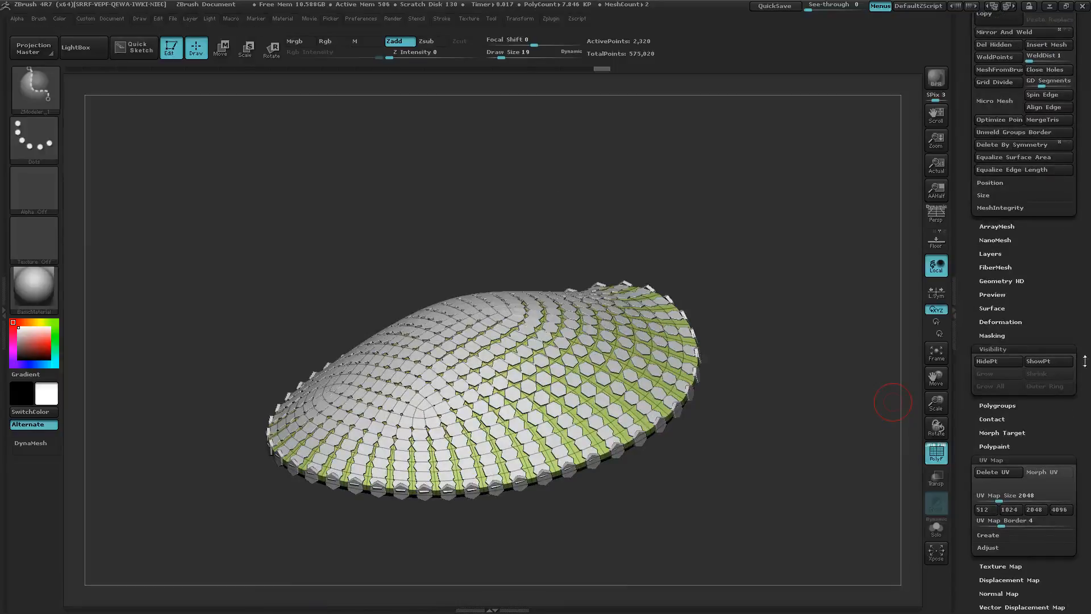
pyautogui.click(1001, 240)
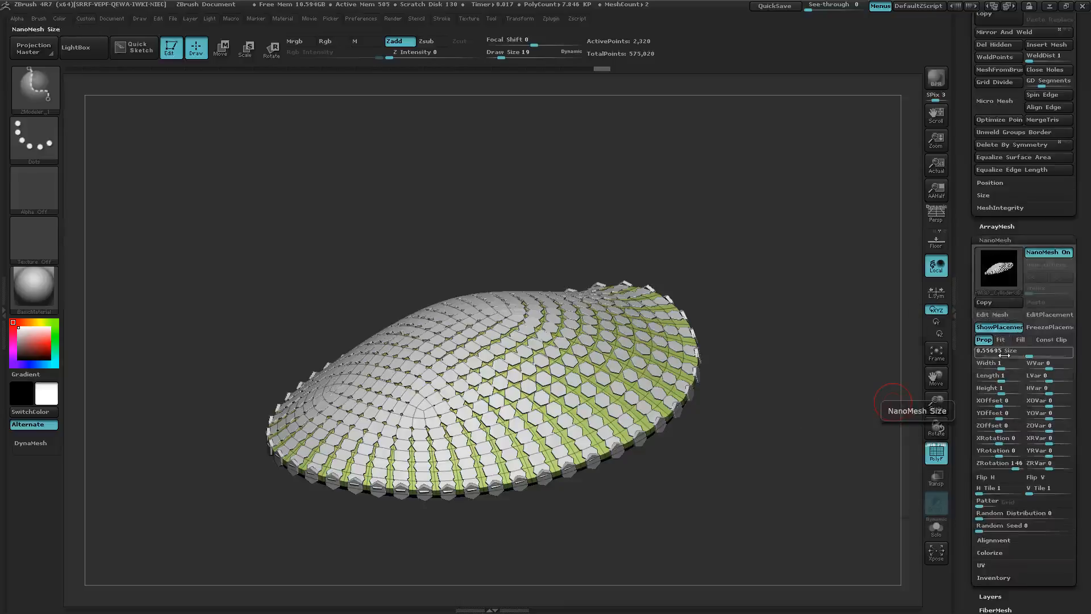
pyautogui.click(1003, 342)
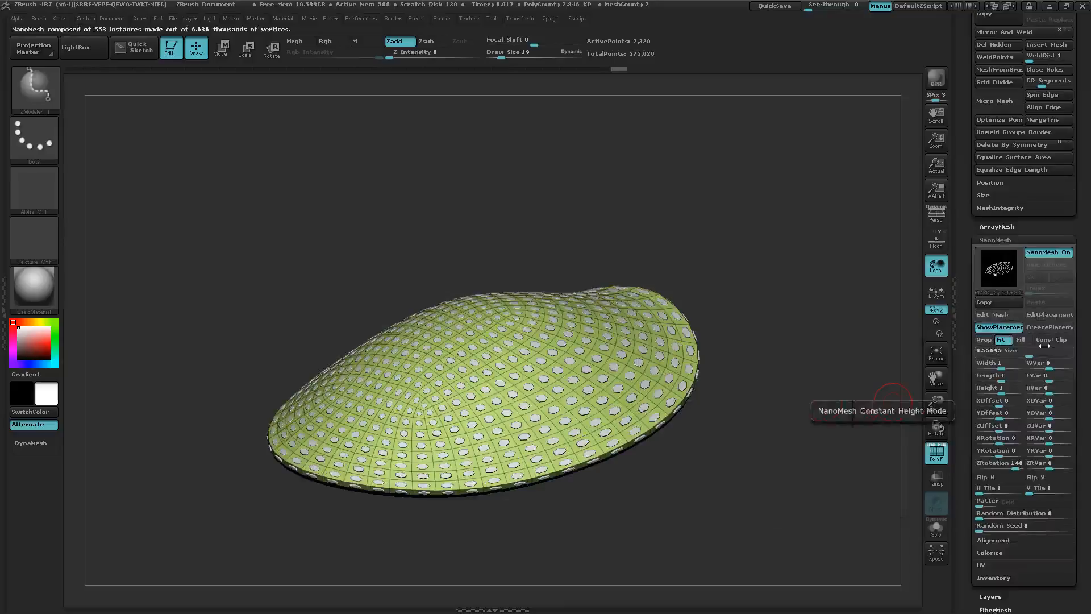
pyautogui.moveTo(1027, 353); pyautogui.dragTo(1036, 353)
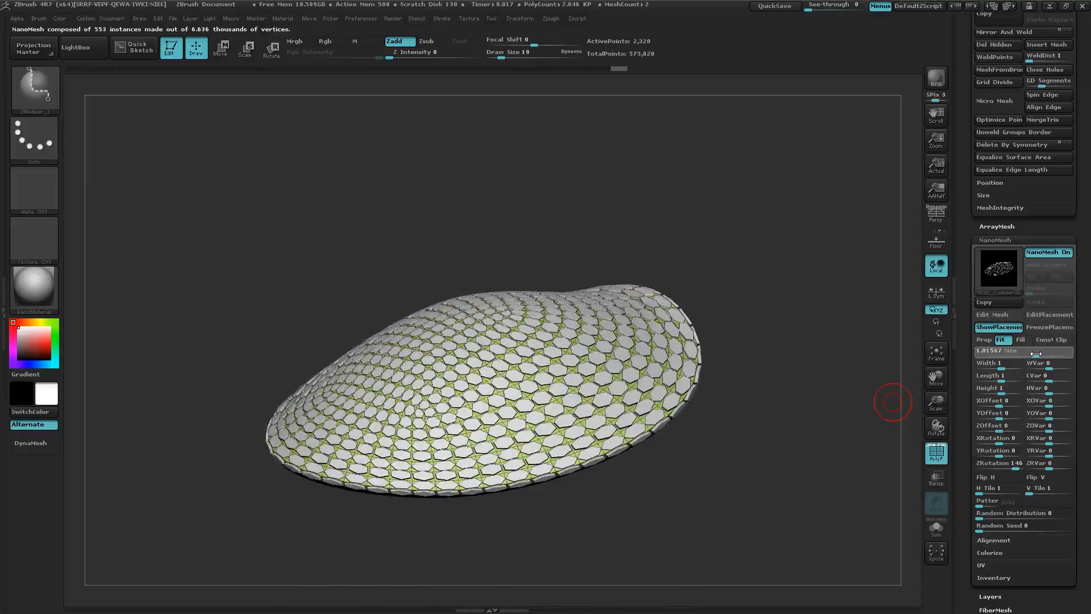
# - Minimize the expired timer window covering the workspace
pyautogui.moveTo(854, 429)
pyautogui.mouseDown()
pyautogui.moveTo(815, 442)
pyautogui.moveTo(809, 491)
pyautogui.moveTo(825, 446)
pyautogui.moveTo(848, 441)
pyautogui.moveTo(689, 453)
pyautogui.moveTo(638, 477)
pyautogui.moveTo(643, 494)
pyautogui.moveTo(617, 495)
pyautogui.mouseUp()
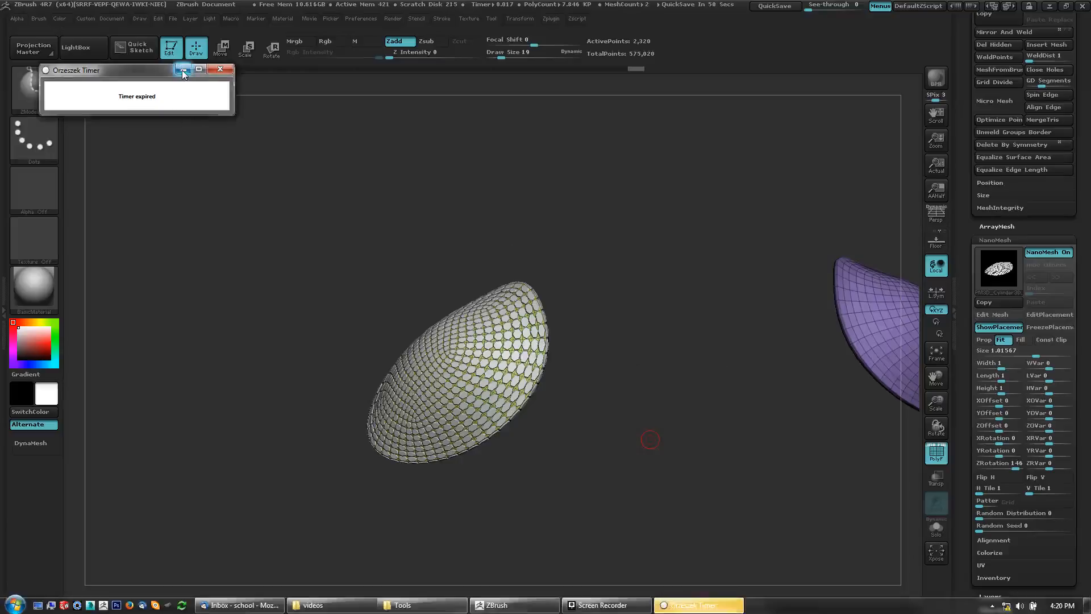
pyautogui.click(182, 70)
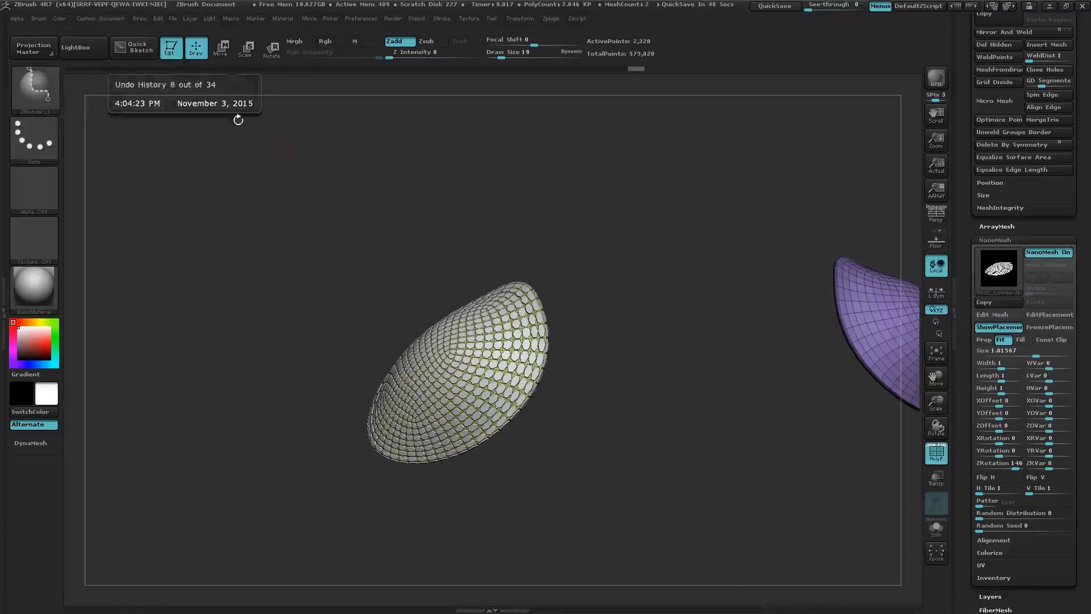